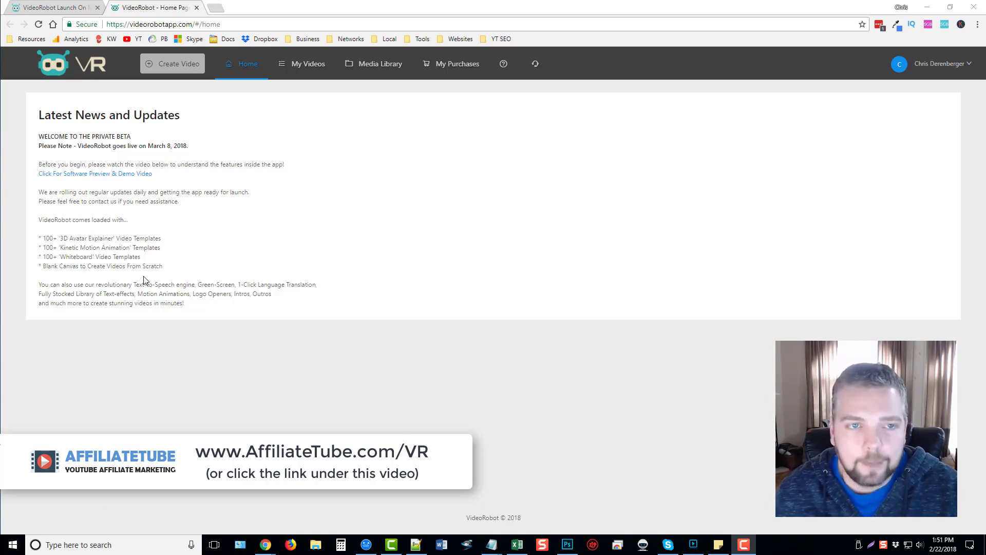
Step: Start a new video of the 3D Avatar Templates type and advance to template selection
{"action": "left_click", "coordinate": [175, 67]}
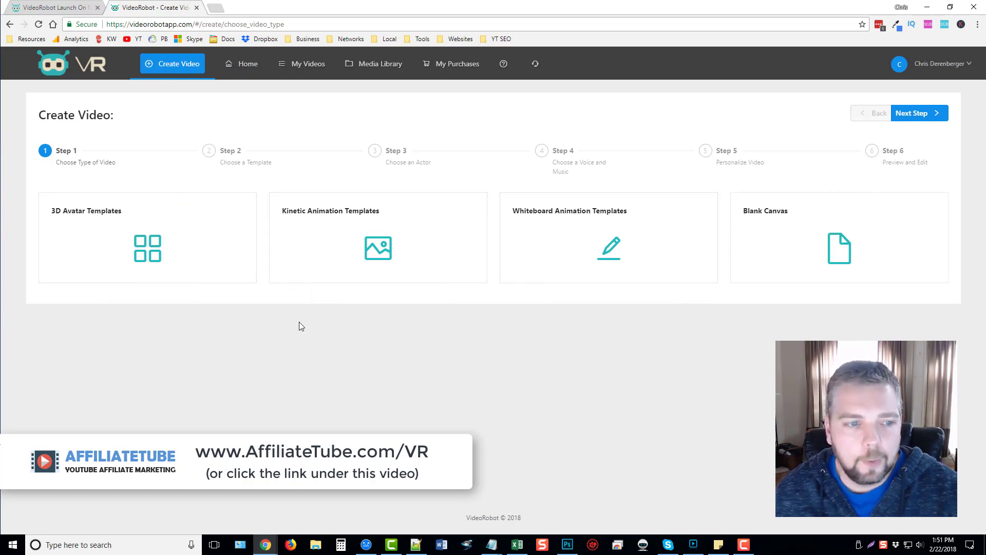
{"action": "left_click", "coordinate": [204, 222]}
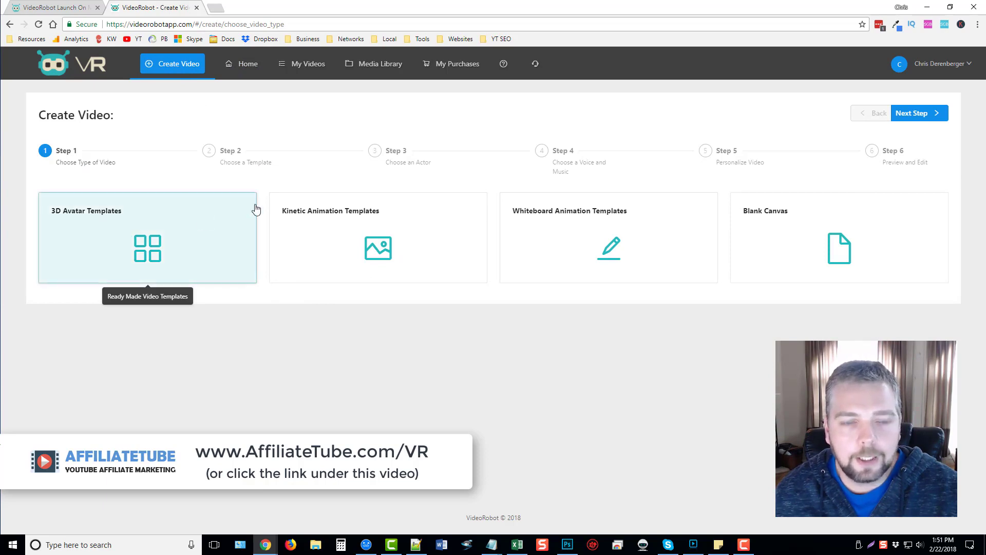
{"action": "left_click", "coordinate": [912, 113]}
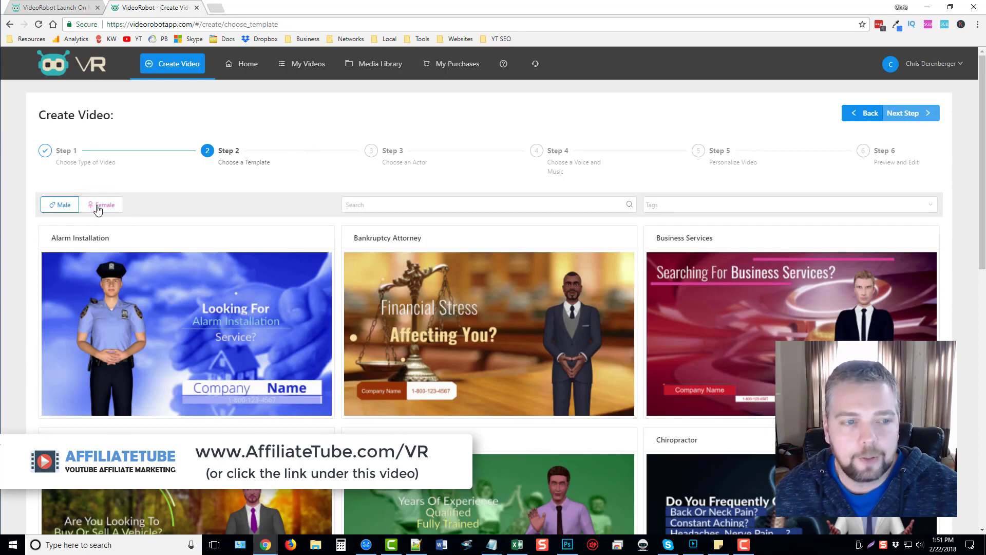
Step: Preview the Bankruptcy Attorney template, then select it
{"action": "left_click", "coordinate": [355, 205]}
{"action": "scroll", "coordinate": [355, 213], "scroll_direction": "down", "scroll_amount": 3}
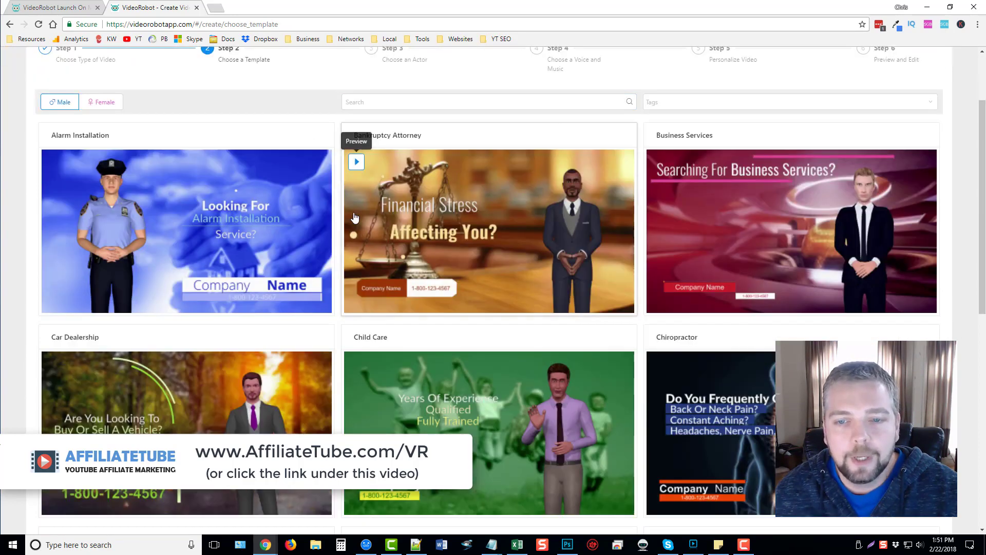
{"action": "scroll", "coordinate": [345, 239], "scroll_direction": "down", "scroll_amount": 4}
{"action": "scroll", "coordinate": [344, 238], "scroll_direction": "up", "scroll_amount": 2}
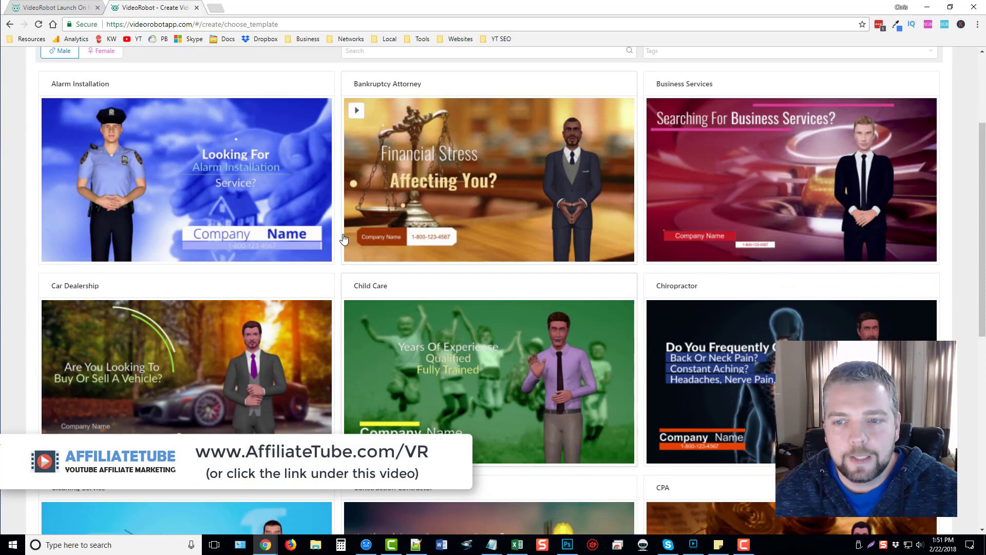
{"action": "scroll", "coordinate": [335, 241], "scroll_direction": "up", "scroll_amount": 1}
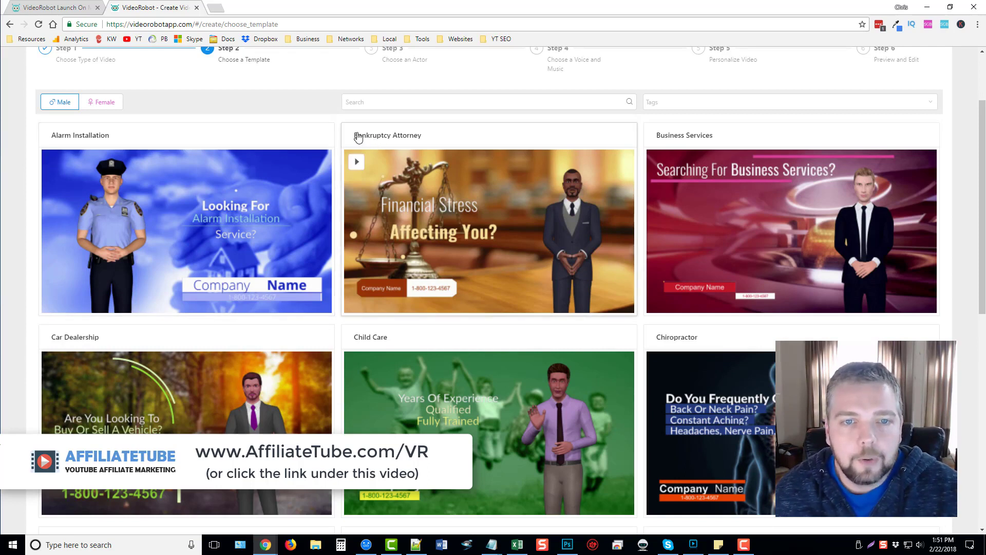
{"action": "left_click", "coordinate": [355, 163]}
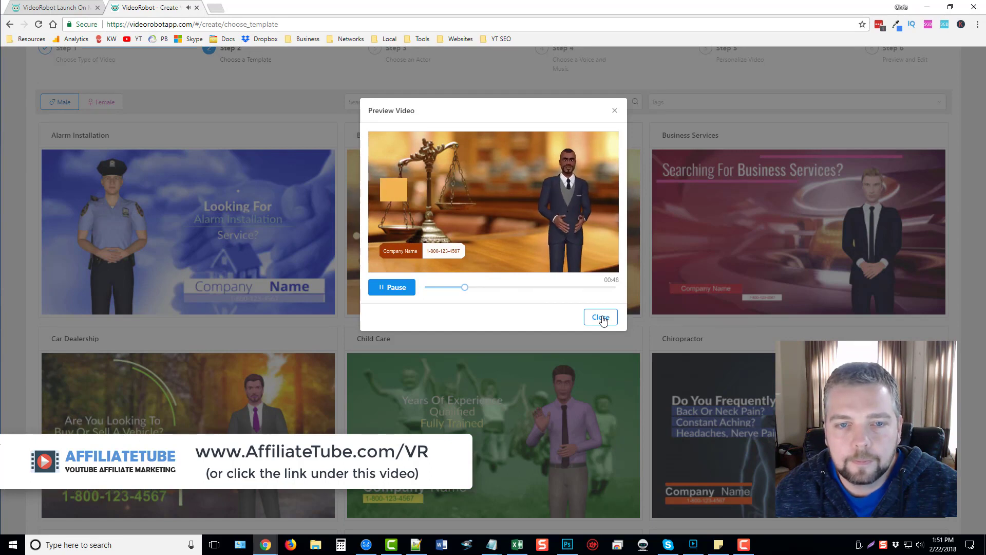
{"action": "left_click", "coordinate": [601, 319]}
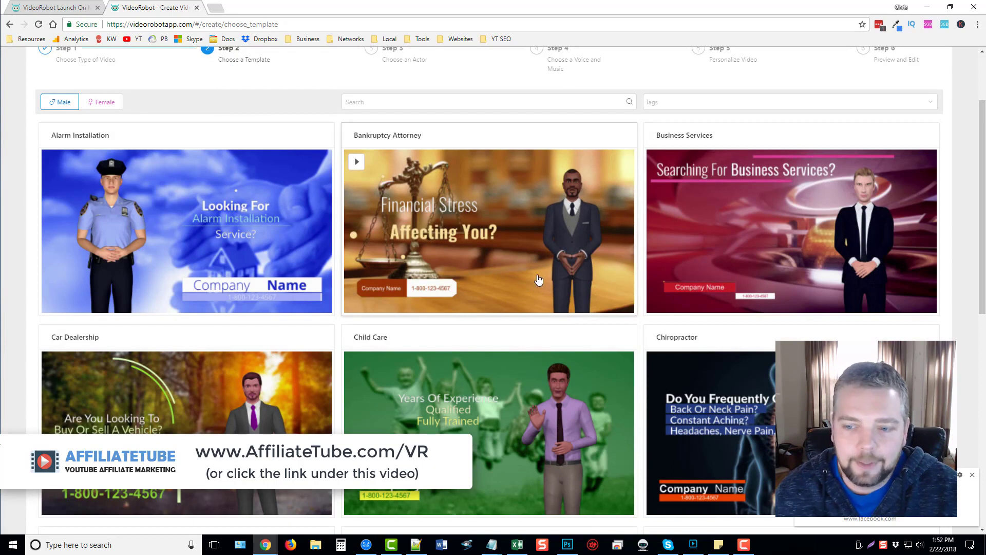
{"action": "left_click", "coordinate": [975, 478]}
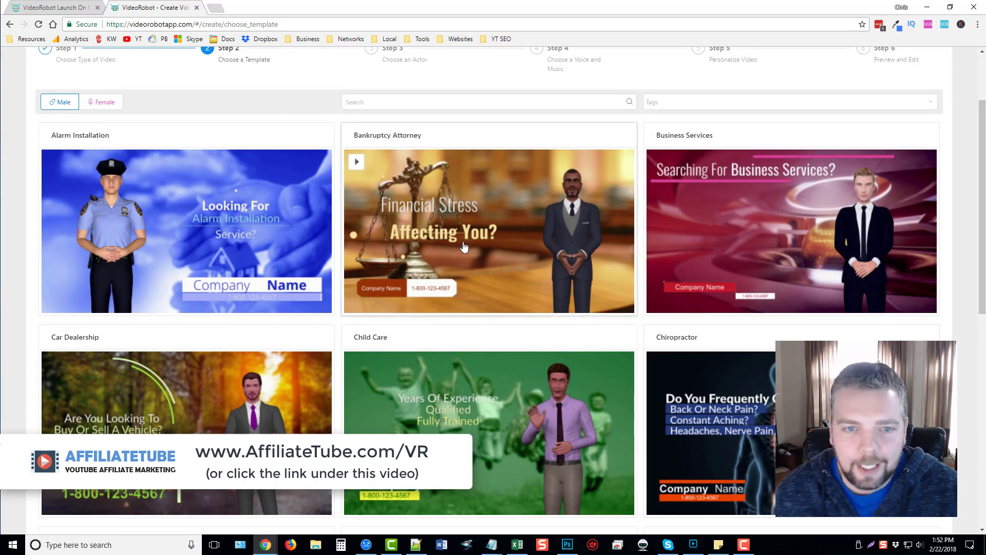
{"action": "scroll", "coordinate": [462, 231], "scroll_direction": "up", "scroll_amount": 1}
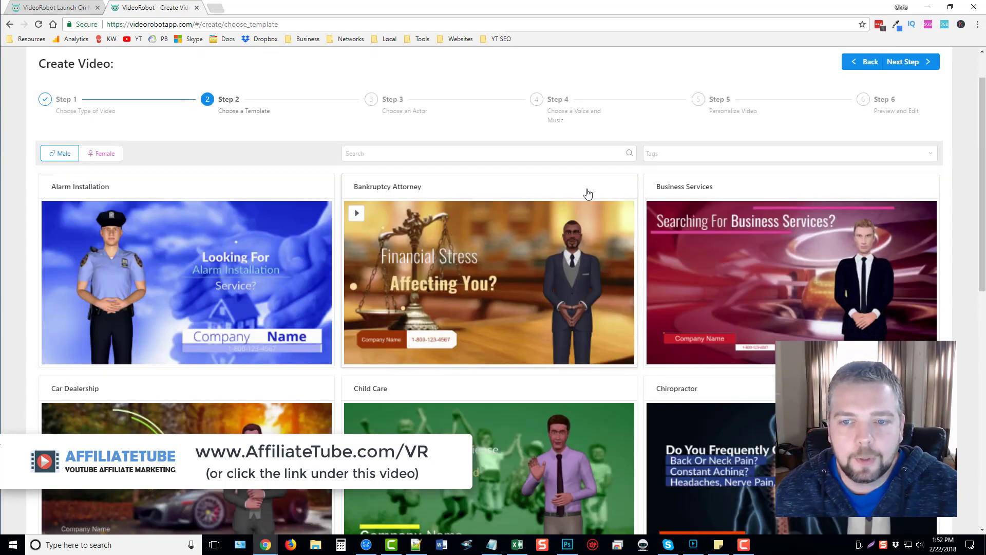
{"action": "left_click", "coordinate": [628, 192]}
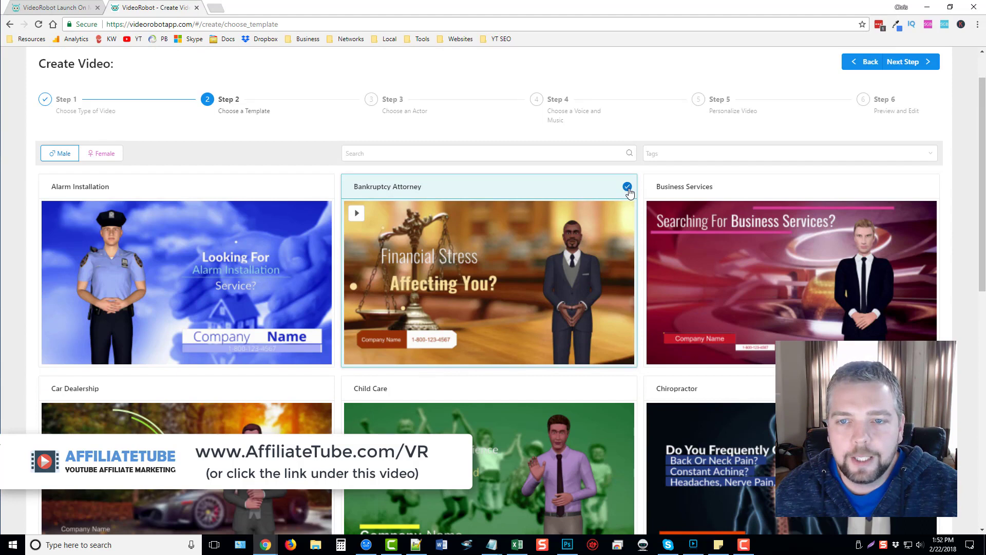
Step: Advance to the actor step, keep DeShawn, and continue to voice and music
{"action": "left_click", "coordinate": [908, 61]}
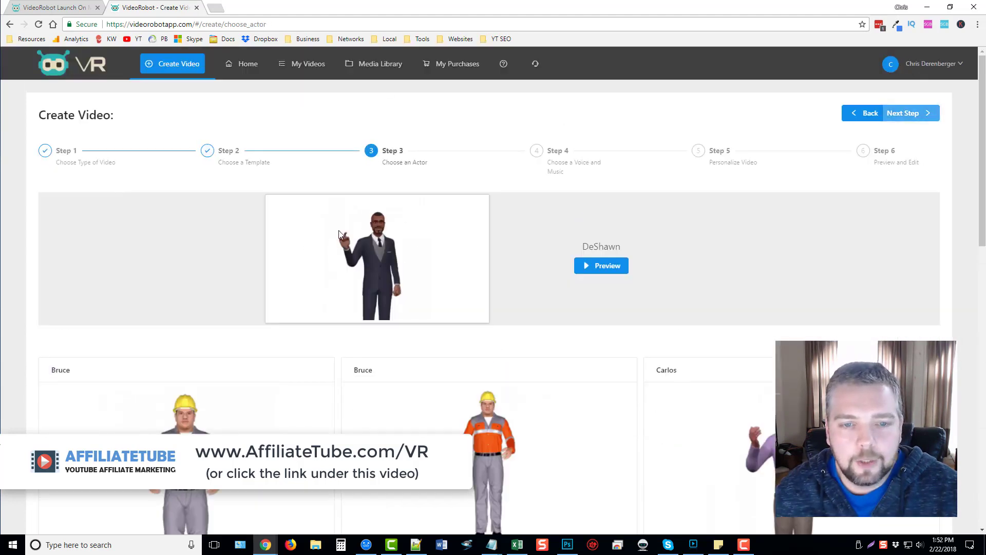
{"action": "scroll", "coordinate": [428, 351], "scroll_direction": "down", "scroll_amount": 3}
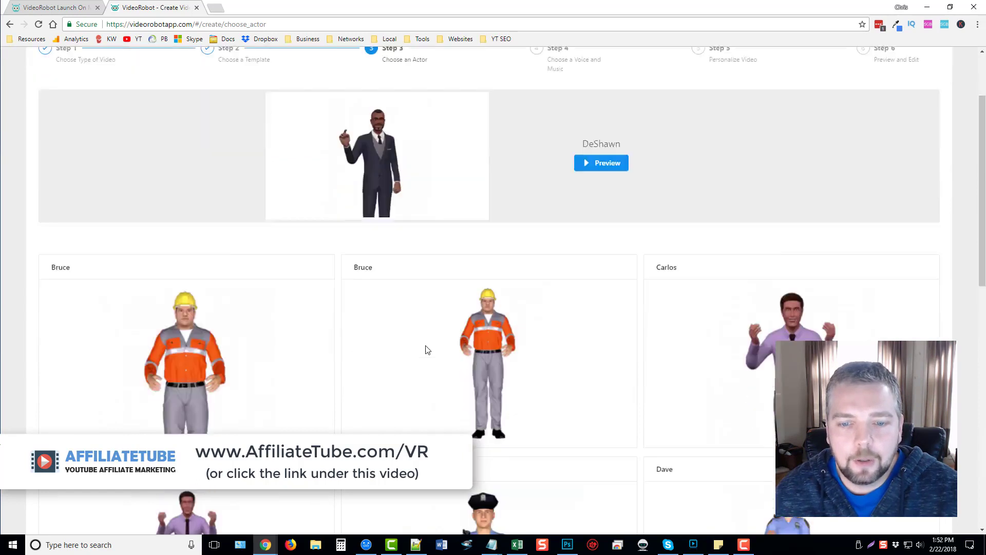
{"action": "scroll", "coordinate": [428, 351], "scroll_direction": "down", "scroll_amount": 3}
{"action": "scroll", "coordinate": [431, 339], "scroll_direction": "down", "scroll_amount": 2}
{"action": "scroll", "coordinate": [432, 336], "scroll_direction": "down", "scroll_amount": 2}
{"action": "scroll", "coordinate": [432, 336], "scroll_direction": "down", "scroll_amount": 2}
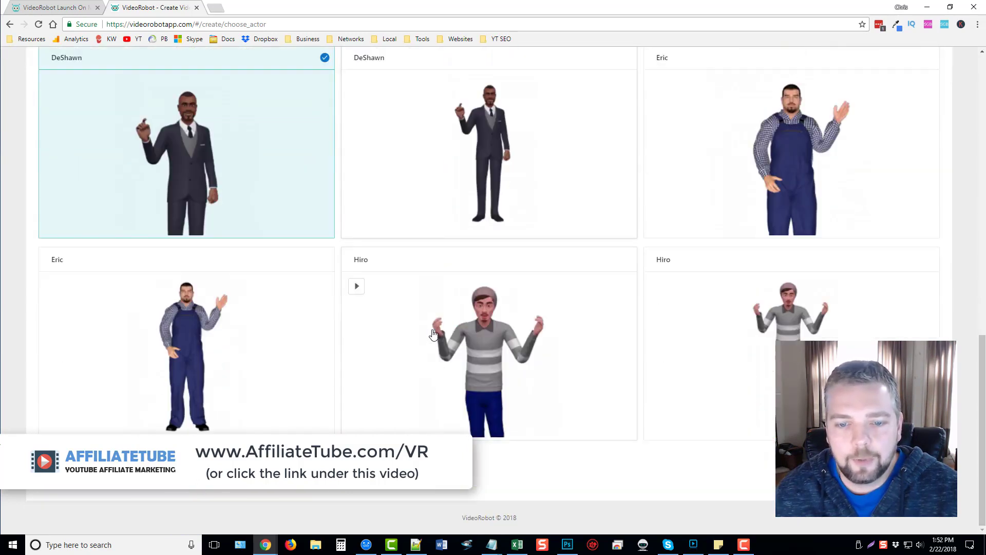
{"action": "scroll", "coordinate": [403, 362], "scroll_direction": "up", "scroll_amount": 5}
{"action": "scroll", "coordinate": [509, 347], "scroll_direction": "up", "scroll_amount": 5}
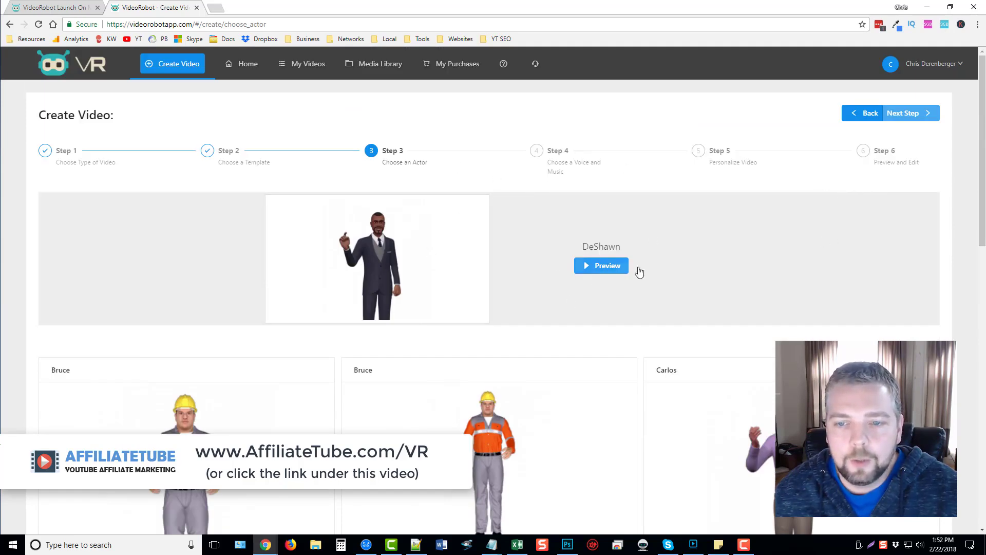
{"action": "left_click", "coordinate": [909, 114]}
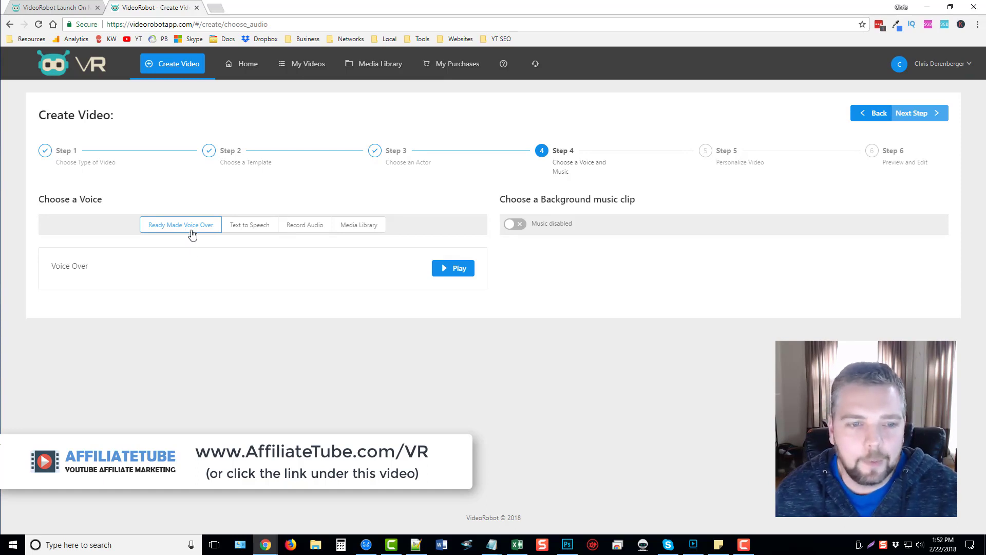
Step: Explore the text-to-speech voice options, keeping Joanna and choosing no ready-made script
{"action": "left_click", "coordinate": [249, 228]}
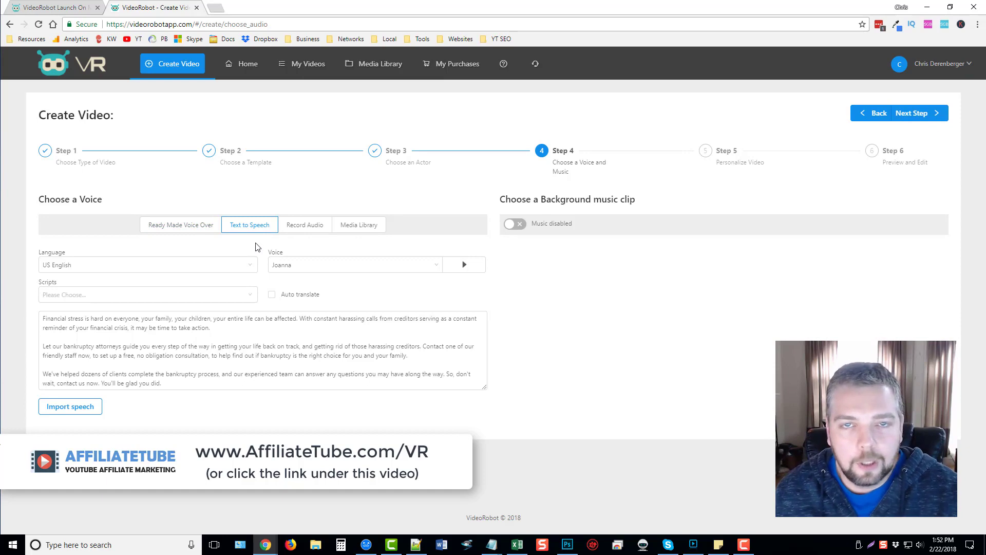
{"action": "left_click", "coordinate": [108, 360]}
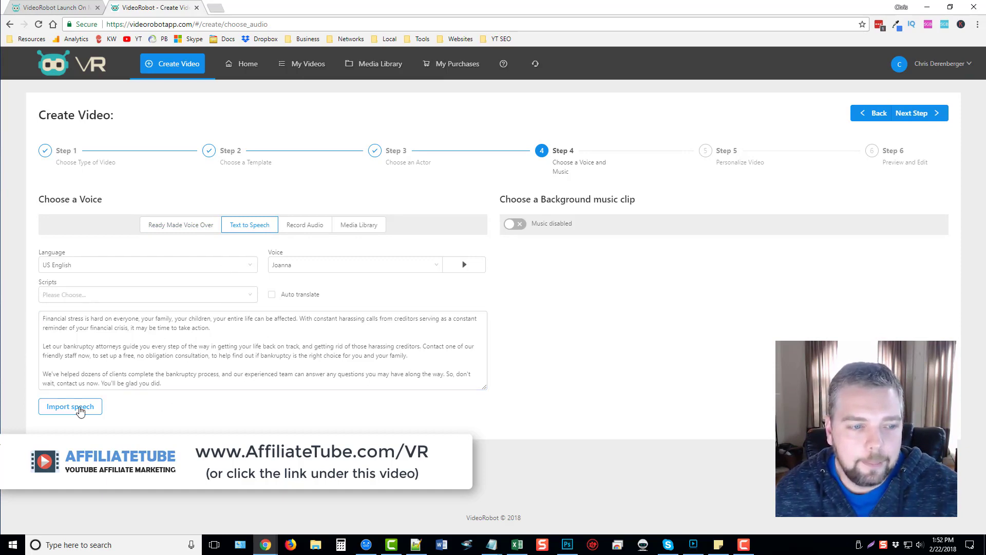
{"action": "left_click", "coordinate": [324, 265]}
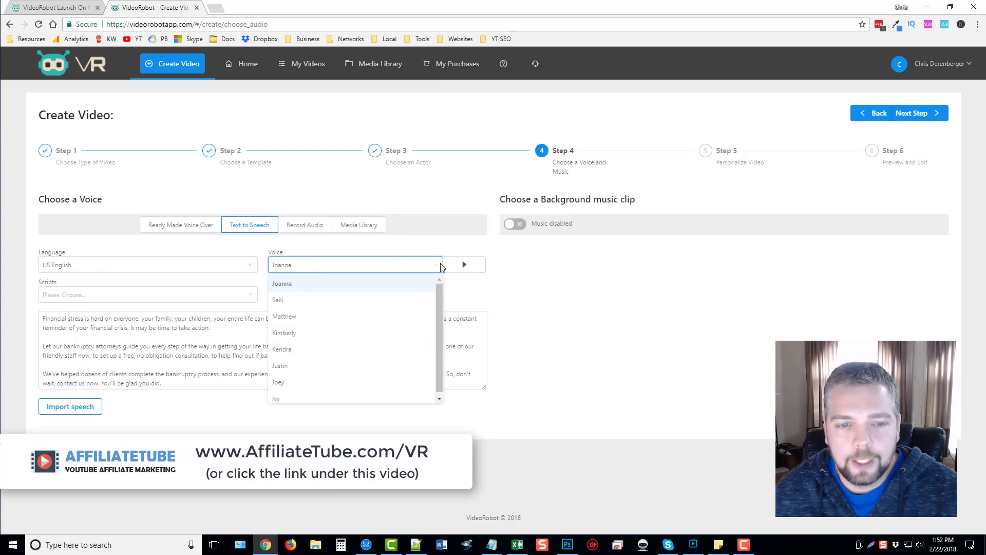
{"action": "left_click", "coordinate": [464, 265]}
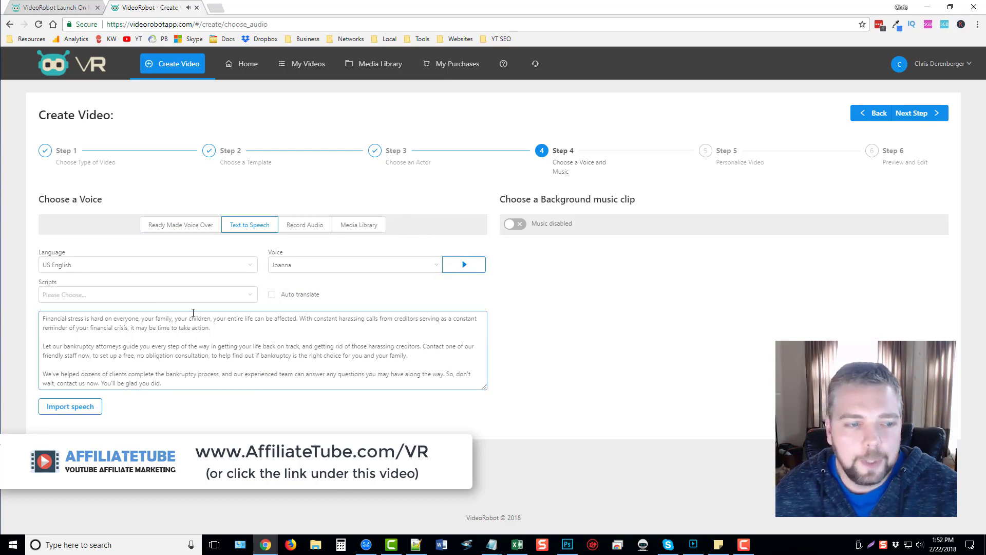
{"action": "left_click", "coordinate": [94, 295]}
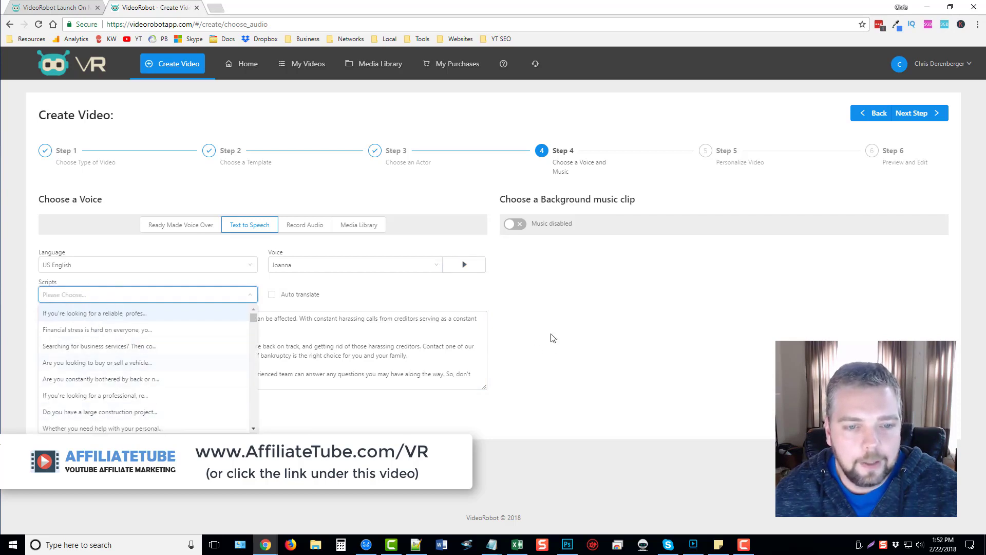
{"action": "left_click", "coordinate": [353, 305]}
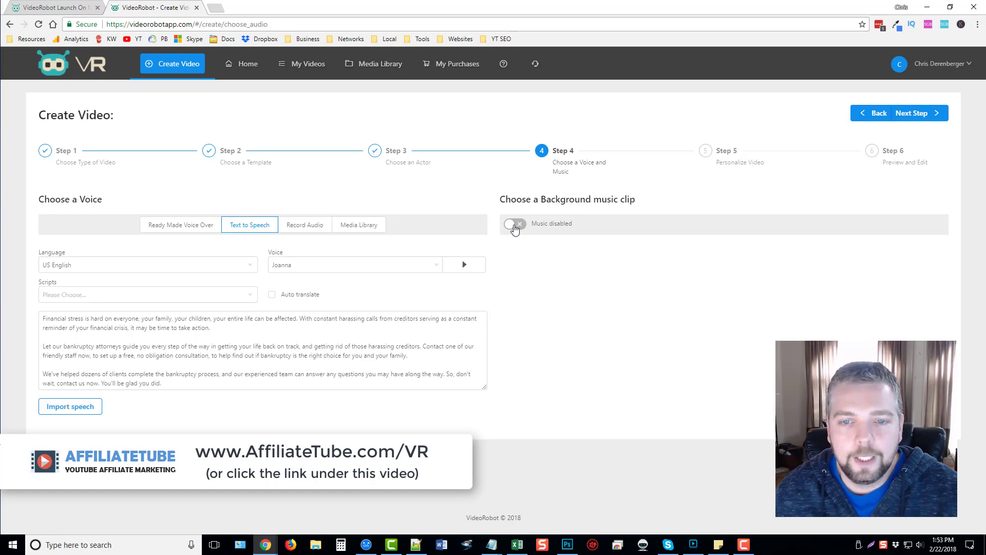
Step: Leave background music off, choose Ready Made Voice Over, and advance to personalizing
{"action": "left_click", "coordinate": [516, 227]}
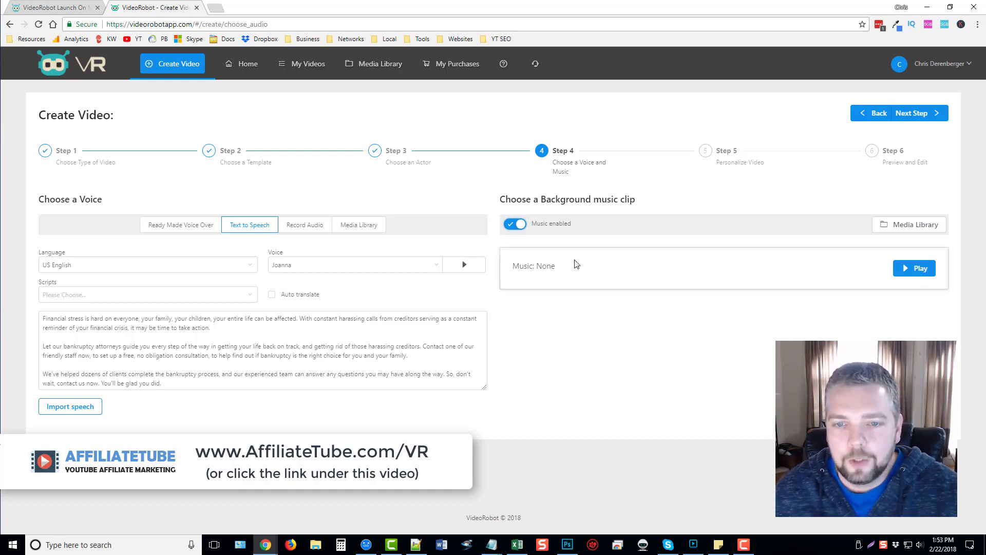
{"action": "left_click", "coordinate": [518, 228]}
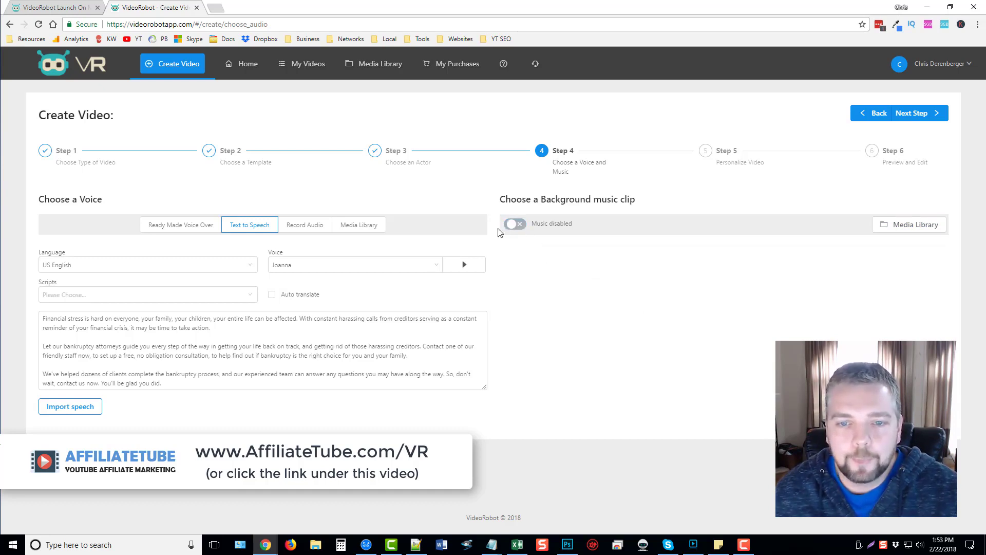
{"action": "left_click", "coordinate": [165, 229]}
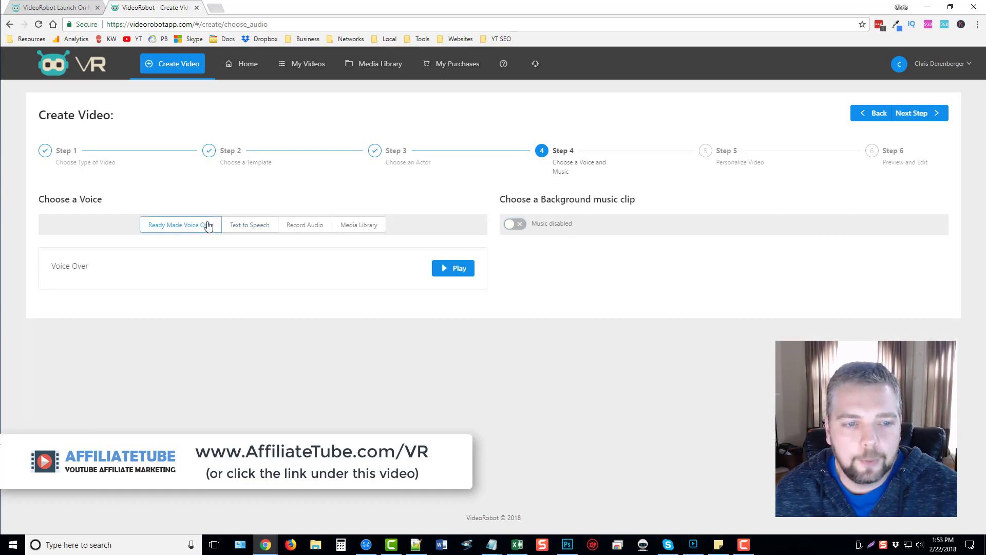
{"action": "left_click", "coordinate": [921, 114]}
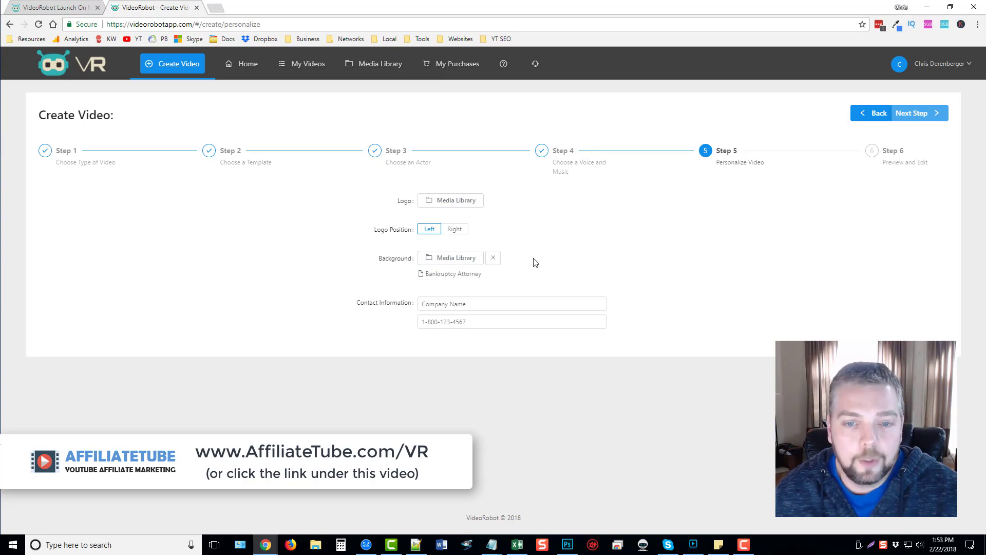
Step: Pass over the company name and phone fields and advance to Preview and Edit
{"action": "left_click", "coordinate": [458, 305]}
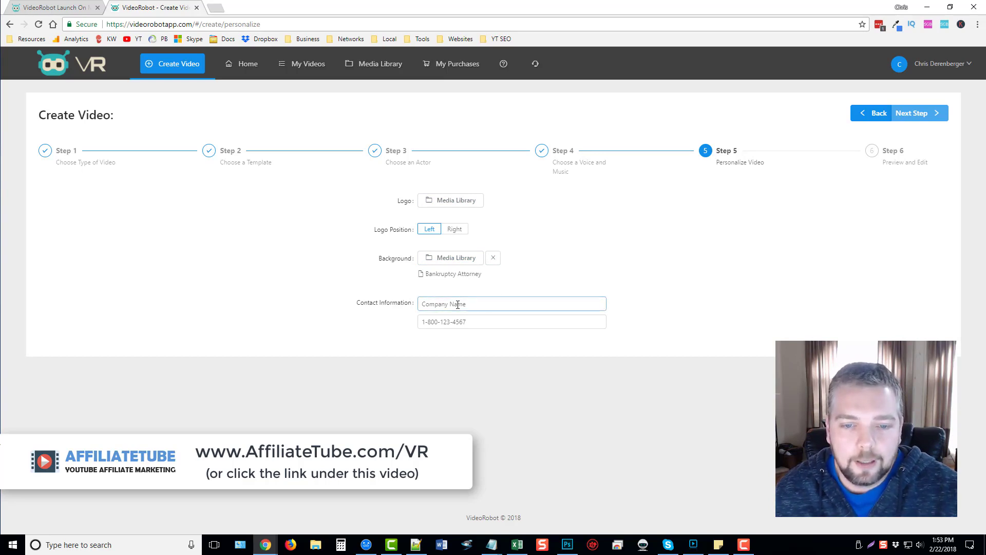
{"action": "left_click", "coordinate": [472, 321]}
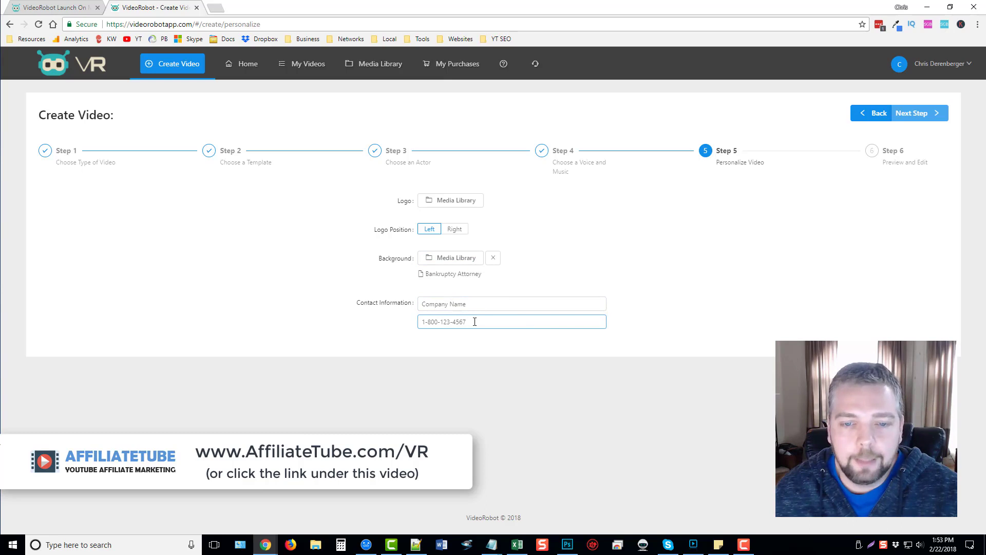
{"action": "left_click", "coordinate": [918, 112]}
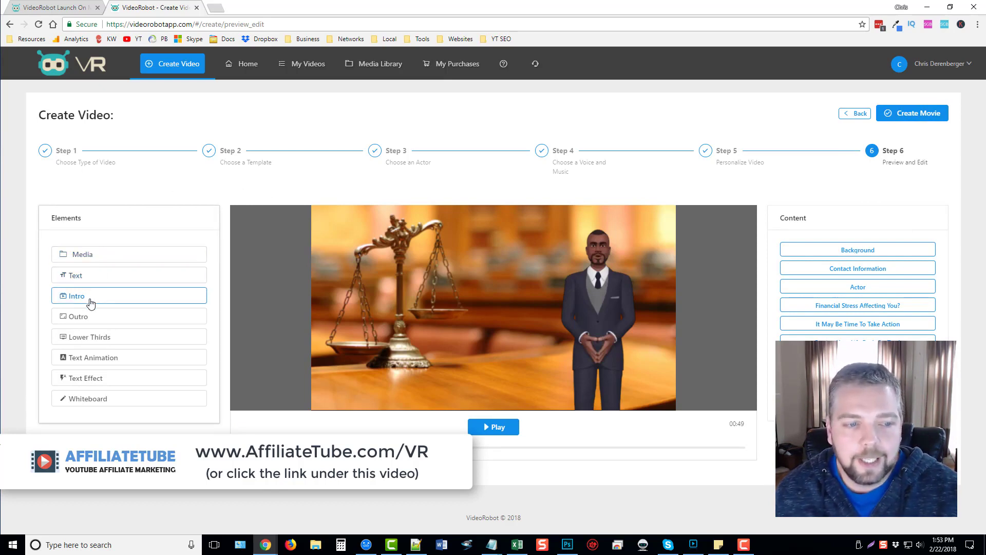
Step: Browse Lower Thirds animations without adding one, then show the Financial Stress Affecting You? scene
{"action": "left_click", "coordinate": [96, 341]}
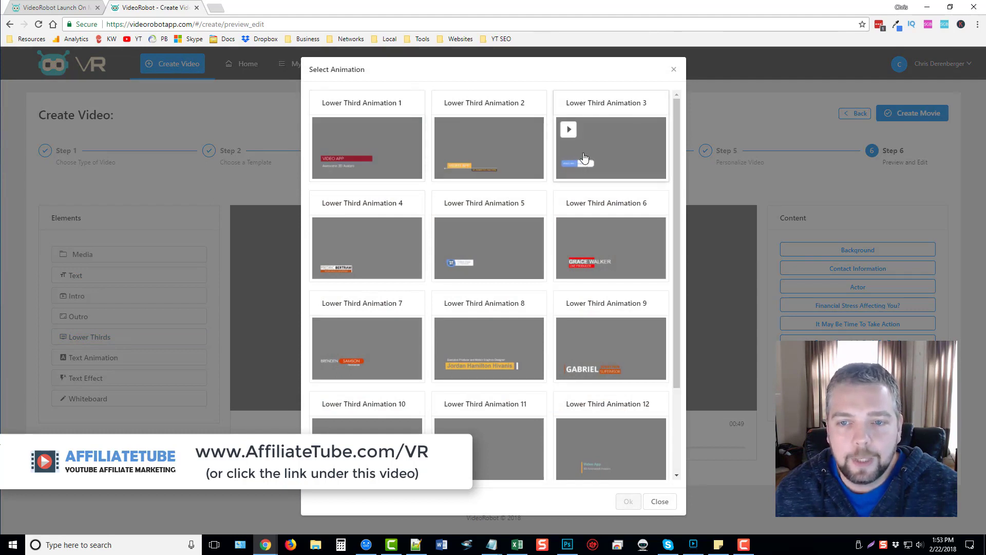
{"action": "scroll", "coordinate": [595, 309], "scroll_direction": "down", "scroll_amount": 3}
{"action": "scroll", "coordinate": [601, 347], "scroll_direction": "down", "scroll_amount": 1}
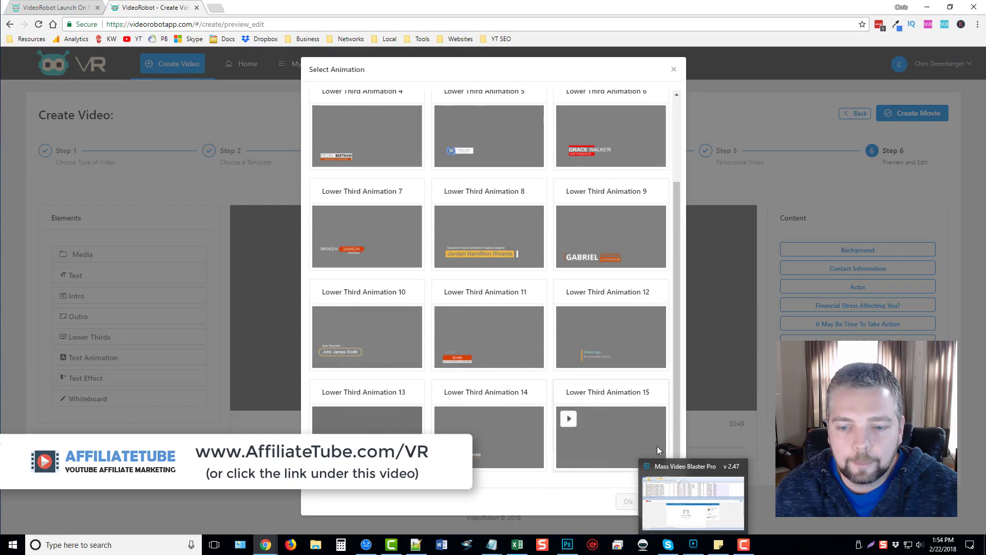
{"action": "left_click", "coordinate": [659, 501]}
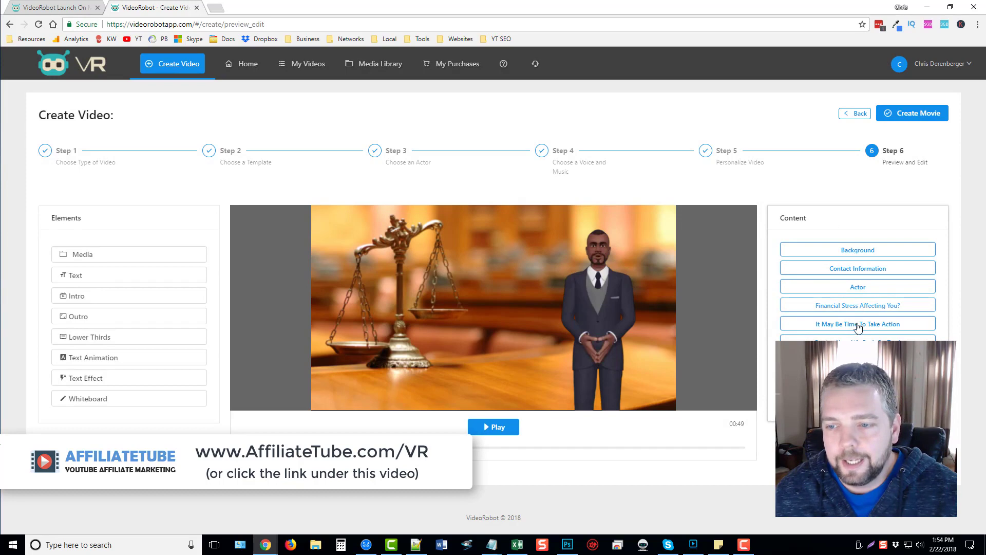
{"action": "left_click", "coordinate": [858, 307]}
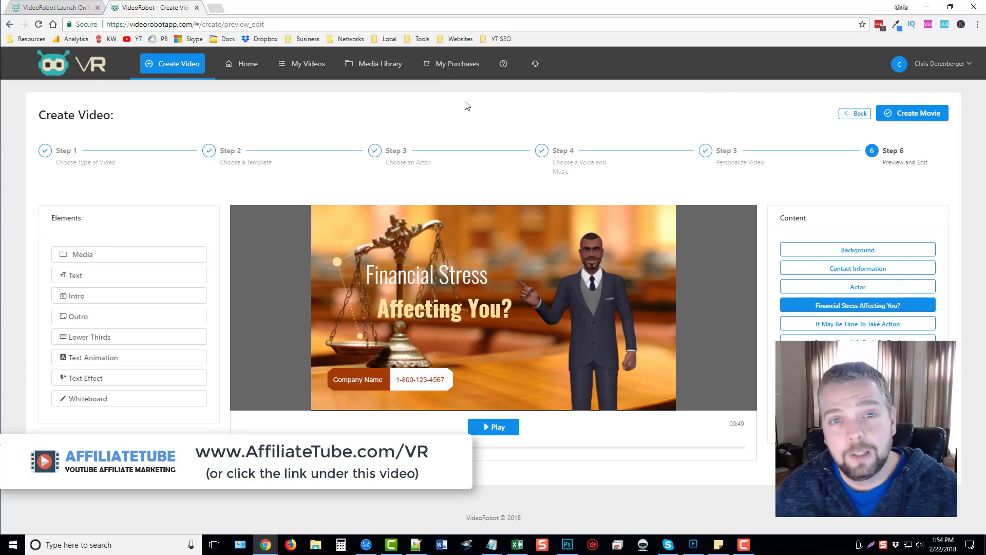
Step: Discard the attorney video from Home and start creating a new video
{"action": "left_click", "coordinate": [247, 63]}
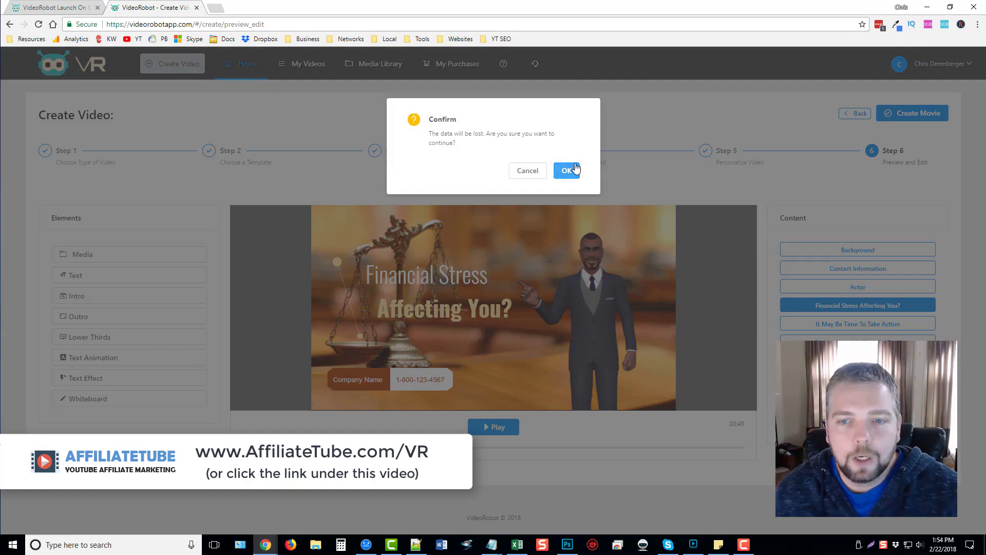
{"action": "left_click", "coordinate": [567, 170]}
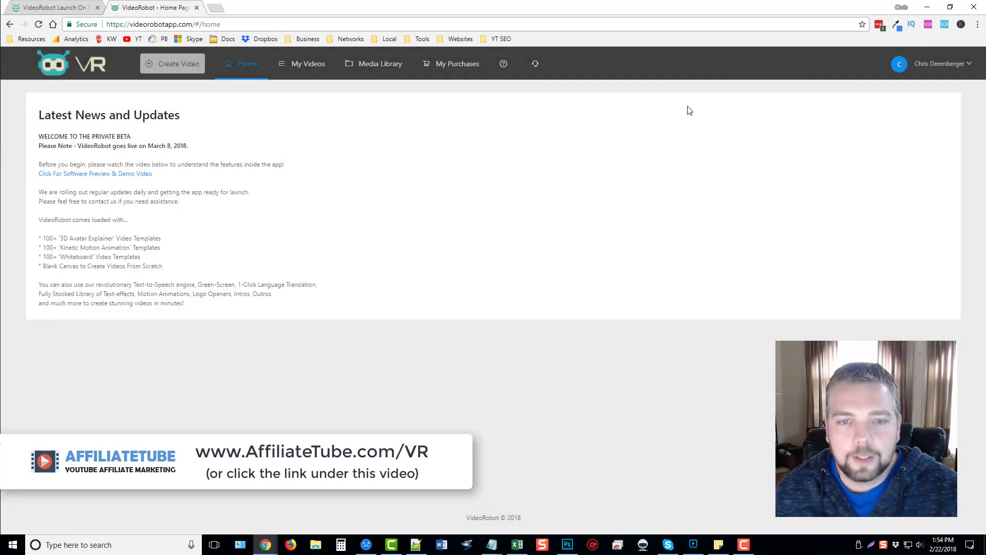
{"action": "left_click", "coordinate": [174, 64]}
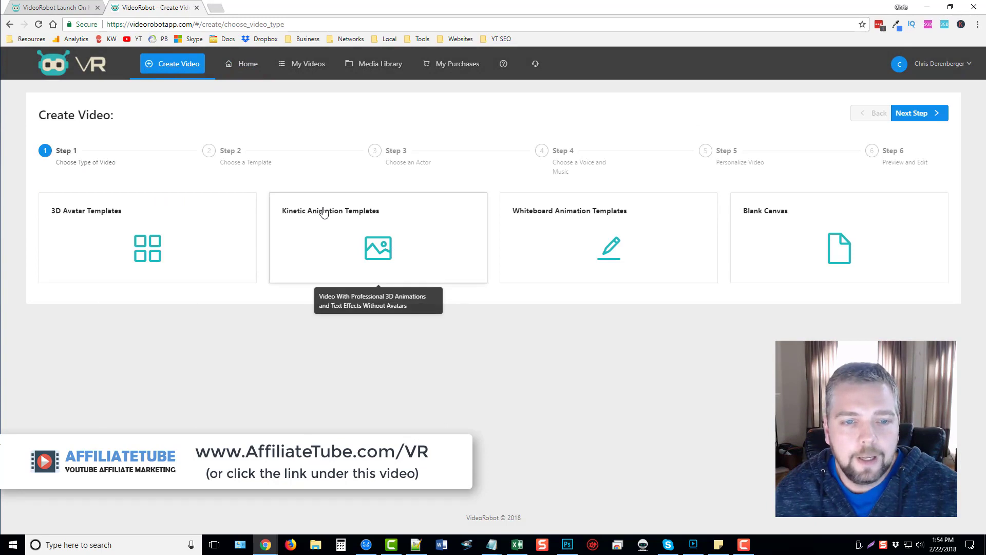
Step: Choose Kinetic Animation Templates and preview the Windshield Repair template
{"action": "left_click", "coordinate": [415, 226]}
{"action": "left_click", "coordinate": [918, 112]}
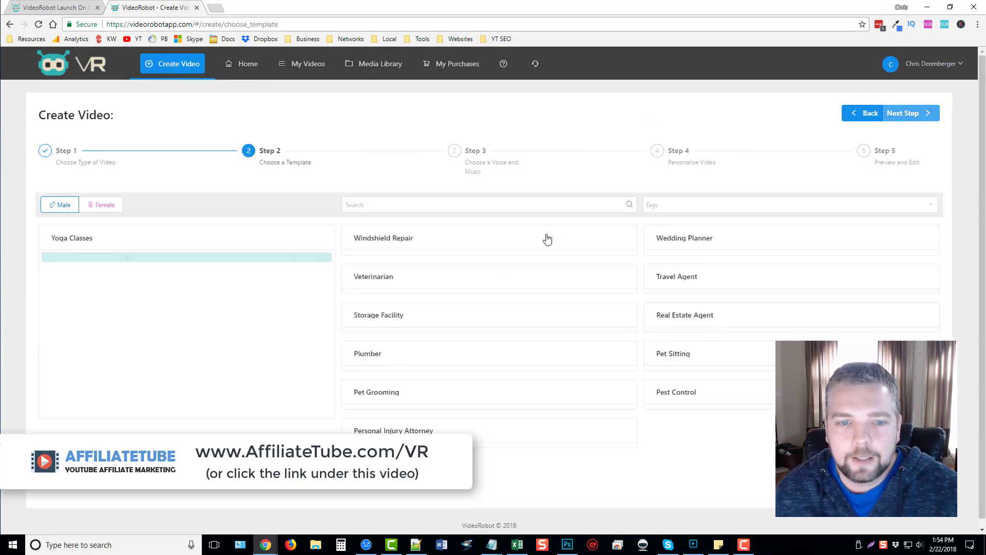
{"action": "scroll", "coordinate": [336, 224], "scroll_direction": "down", "scroll_amount": 1}
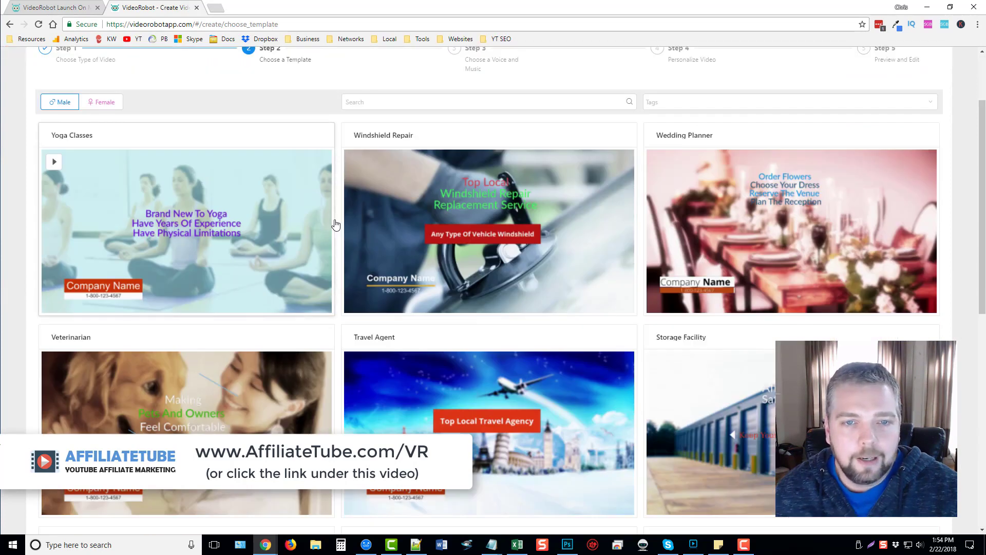
{"action": "scroll", "coordinate": [336, 225], "scroll_direction": "up", "scroll_amount": 1}
{"action": "scroll", "coordinate": [336, 224], "scroll_direction": "down", "scroll_amount": 2}
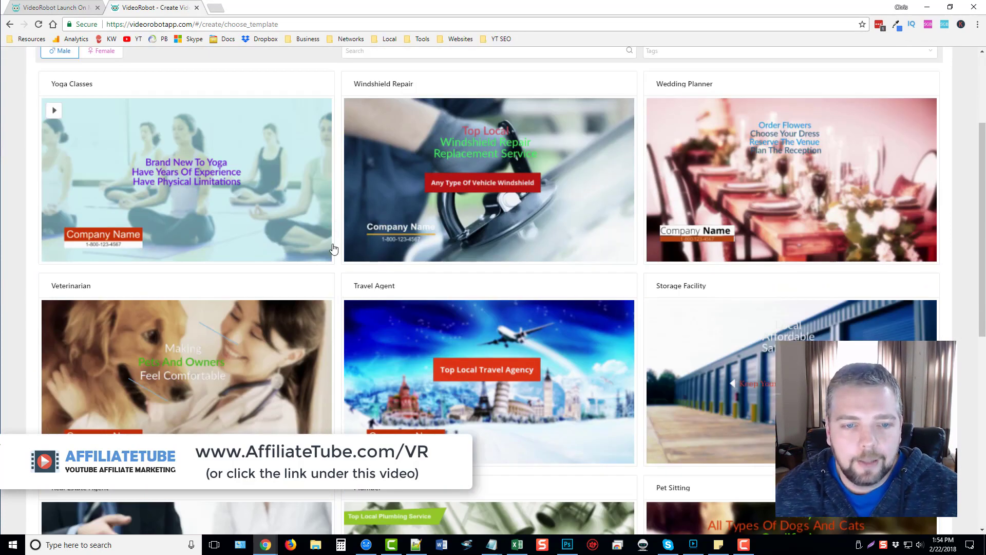
{"action": "scroll", "coordinate": [348, 285], "scroll_direction": "down", "scroll_amount": 1}
{"action": "scroll", "coordinate": [349, 290], "scroll_direction": "up", "scroll_amount": 1}
{"action": "scroll", "coordinate": [348, 290], "scroll_direction": "up", "scroll_amount": 1}
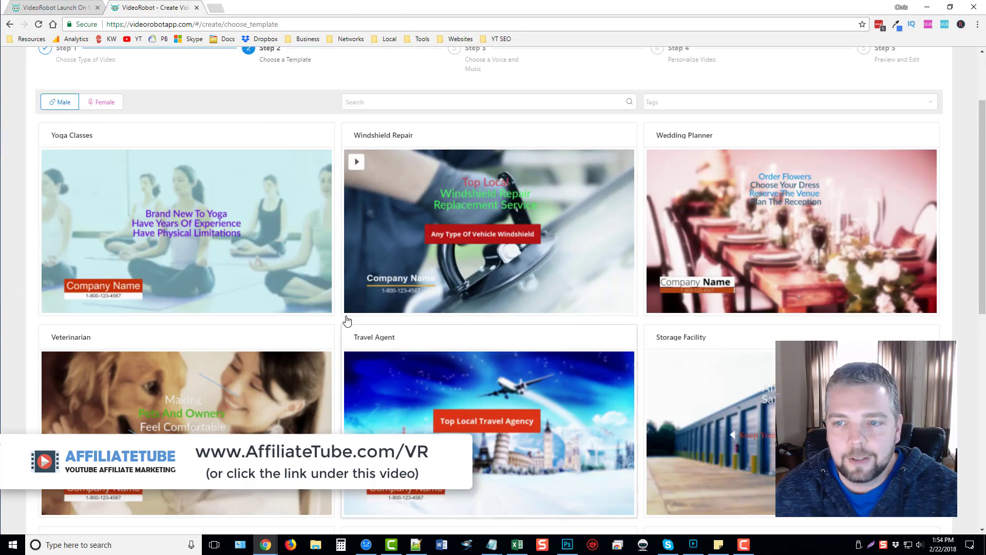
{"action": "left_click", "coordinate": [356, 162]}
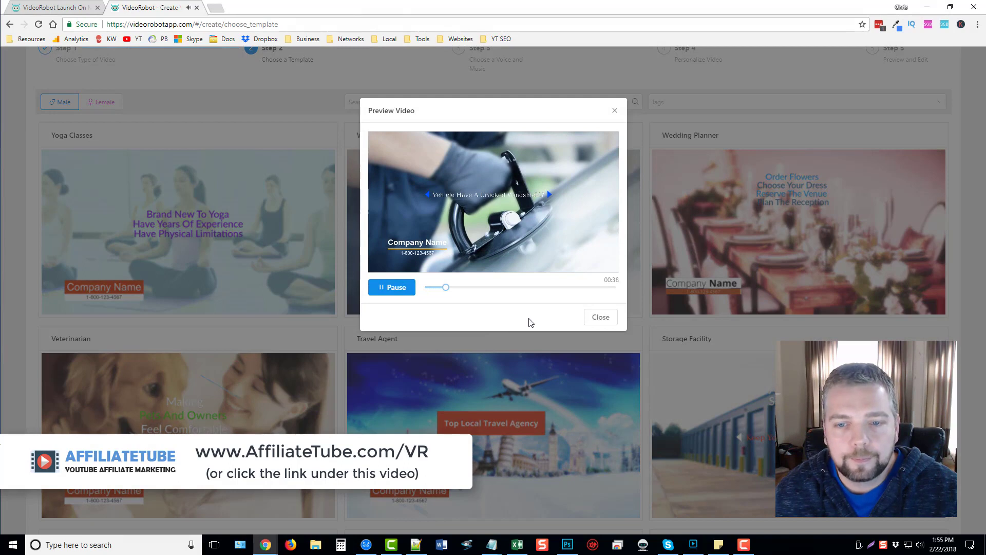
{"action": "left_click", "coordinate": [606, 323]}
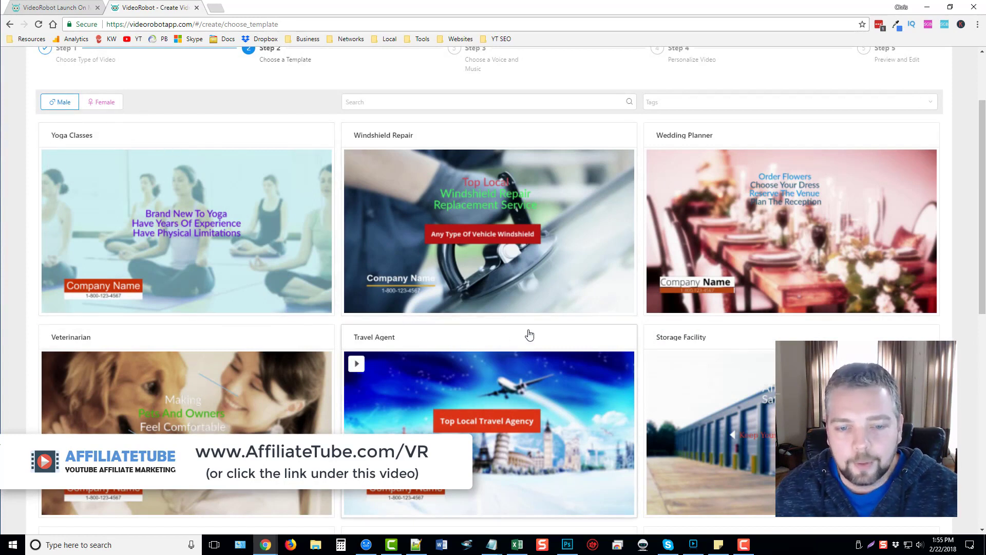
{"action": "scroll", "coordinate": [501, 327], "scroll_direction": "up", "scroll_amount": 2}
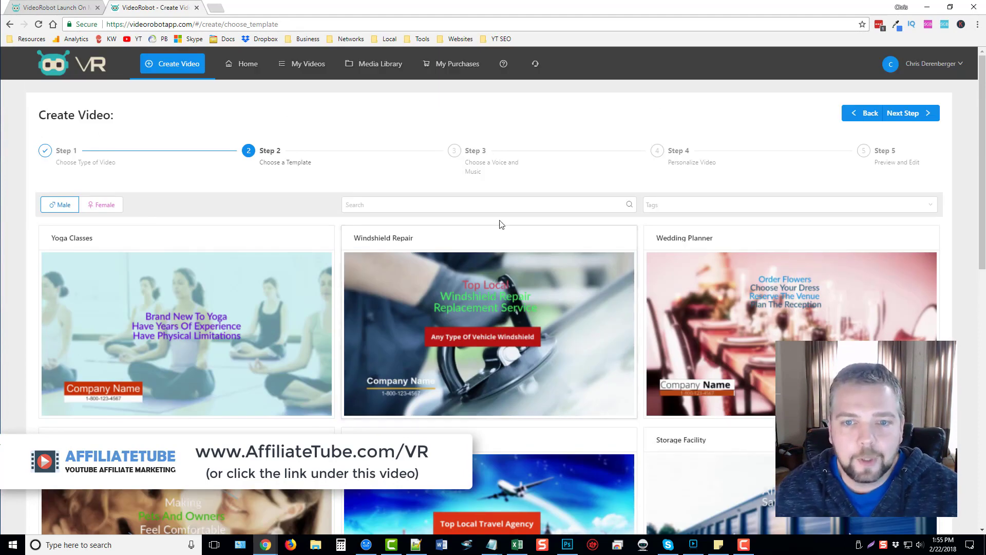
Step: Select Windshield Repair and advance through voice and personalization to Preview and Edit
{"action": "left_click", "coordinate": [523, 243]}
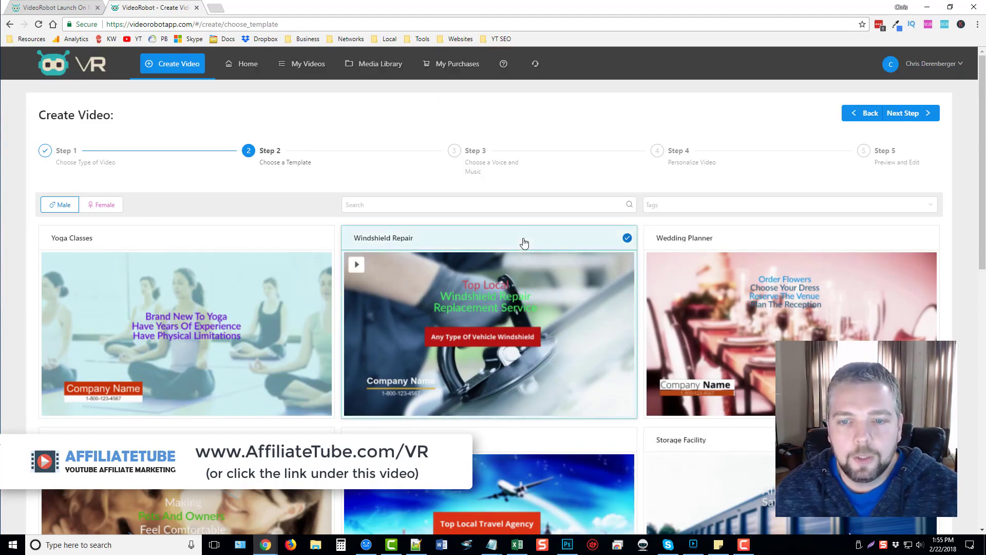
{"action": "left_click", "coordinate": [909, 114]}
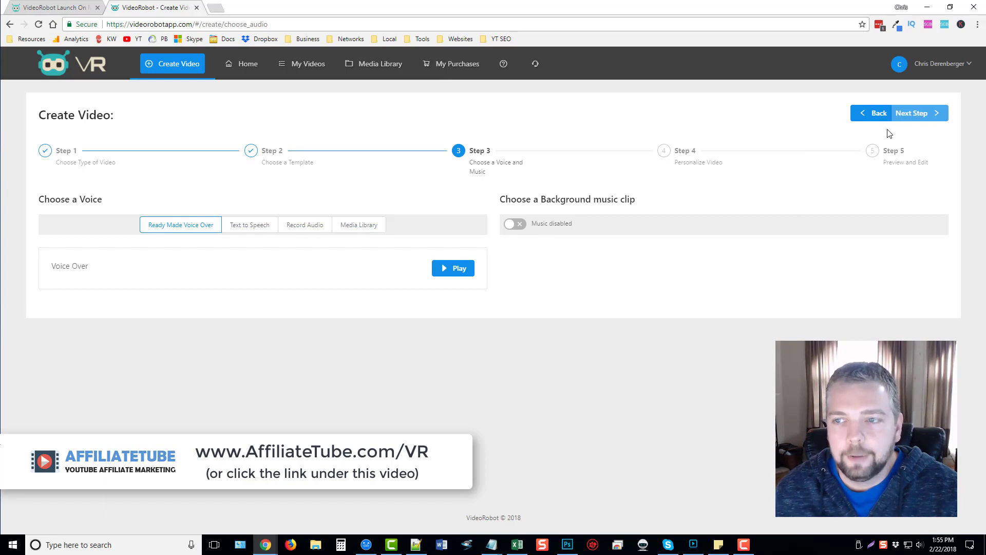
{"action": "left_click", "coordinate": [919, 114]}
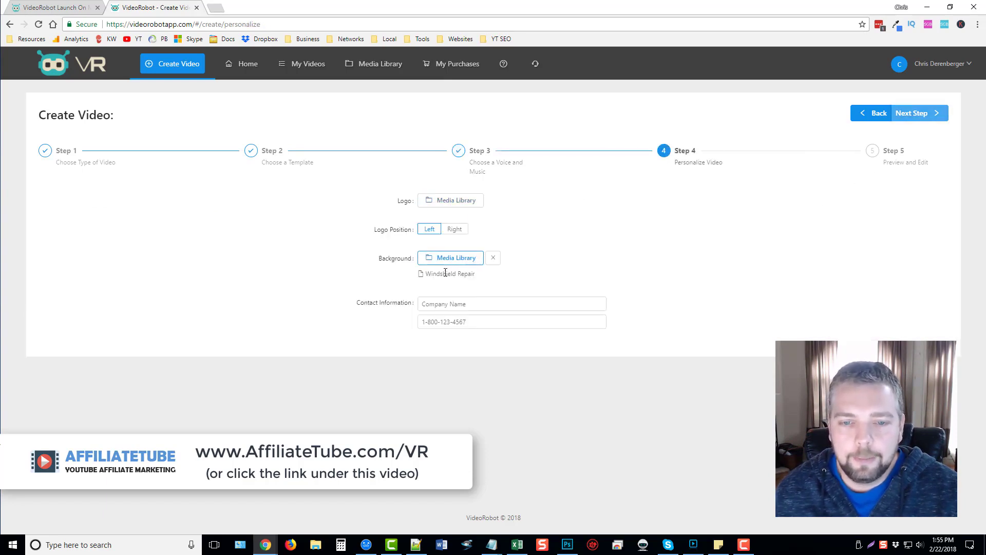
{"action": "left_click", "coordinate": [918, 114]}
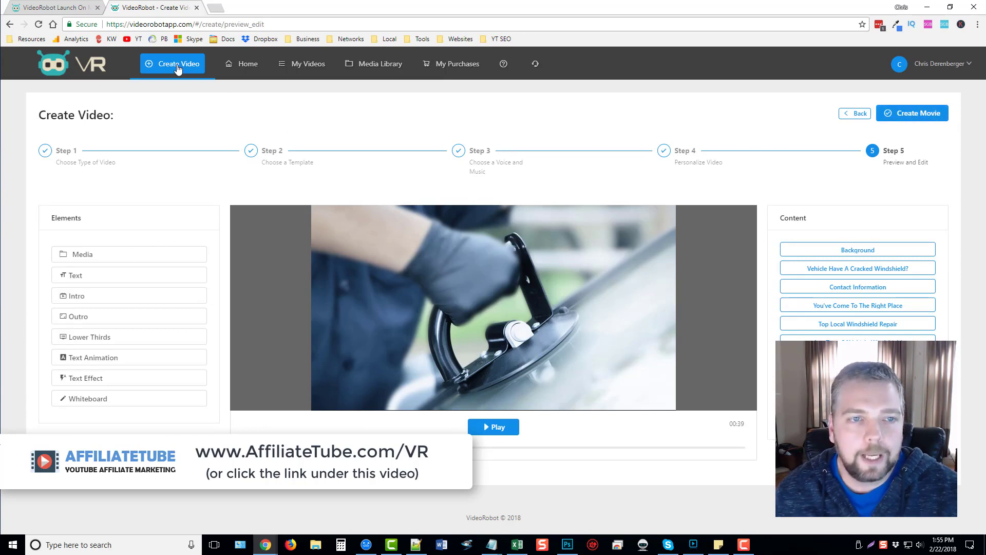
{"action": "left_click", "coordinate": [245, 64]}
{"action": "left_click", "coordinate": [566, 173]}
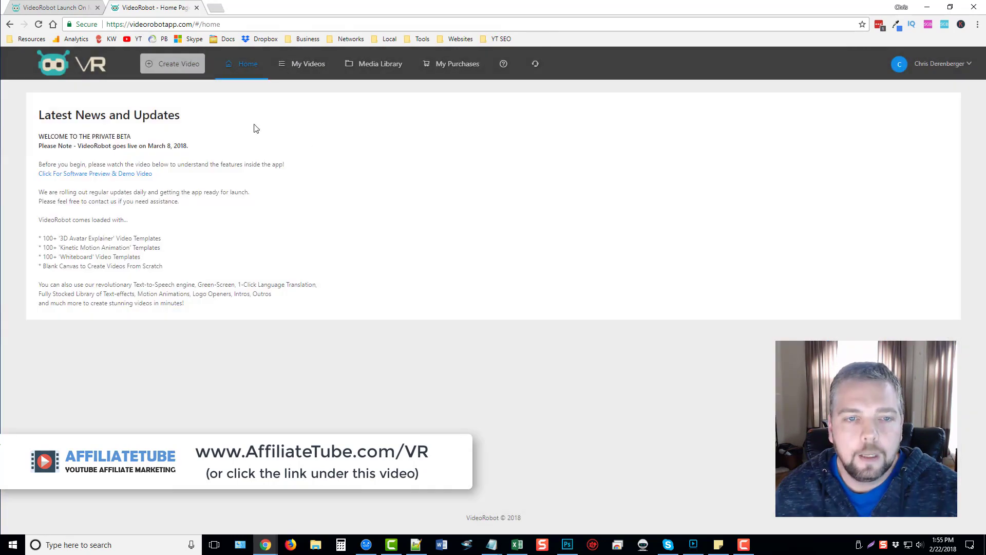
{"action": "left_click", "coordinate": [174, 63]}
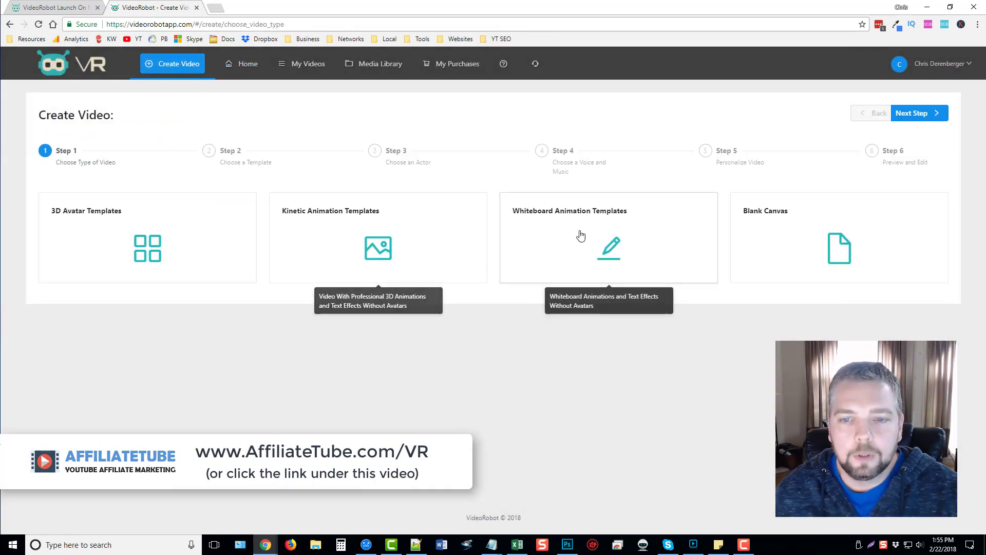
{"action": "left_click", "coordinate": [607, 224]}
{"action": "left_click", "coordinate": [917, 113]}
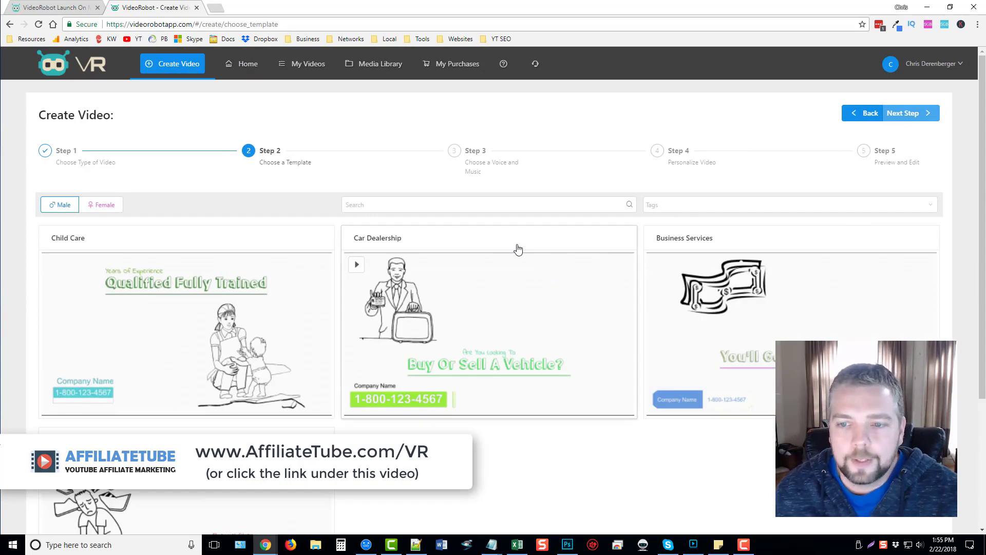
{"action": "mouse_move", "coordinate": [185, 331]}
{"action": "left_click", "coordinate": [54, 265]}
{"action": "left_click", "coordinate": [392, 287]}
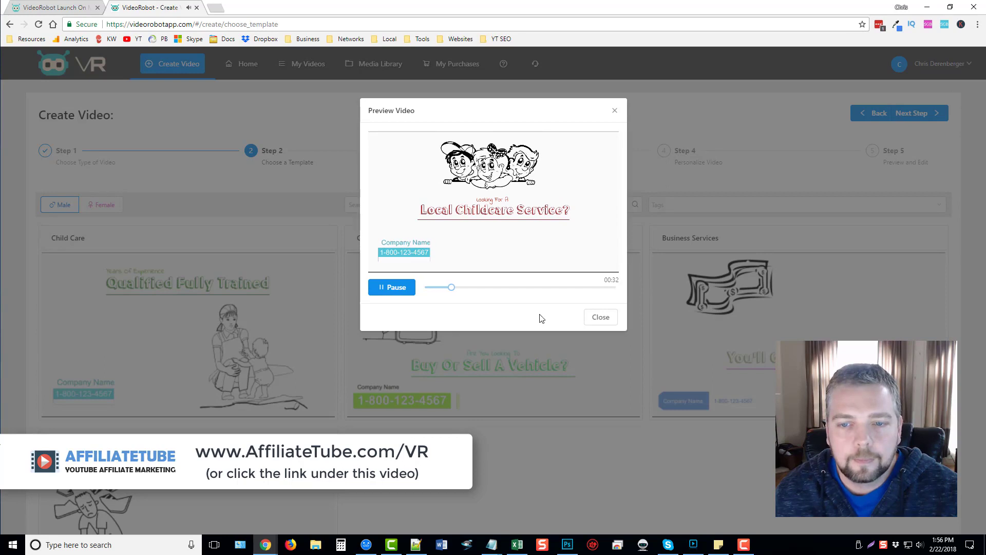
{"action": "left_click", "coordinate": [602, 318]}
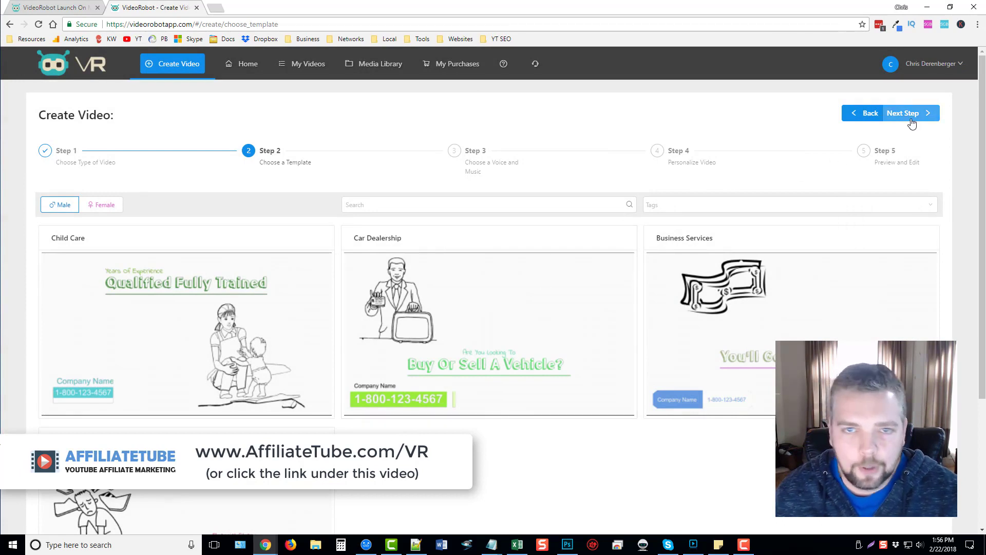
{"action": "left_click", "coordinate": [246, 69]}
Step: Discard the unfinished video and start a Blank Canvas video, advancing to actors
{"action": "left_click", "coordinate": [566, 173]}
{"action": "left_click", "coordinate": [175, 63]}
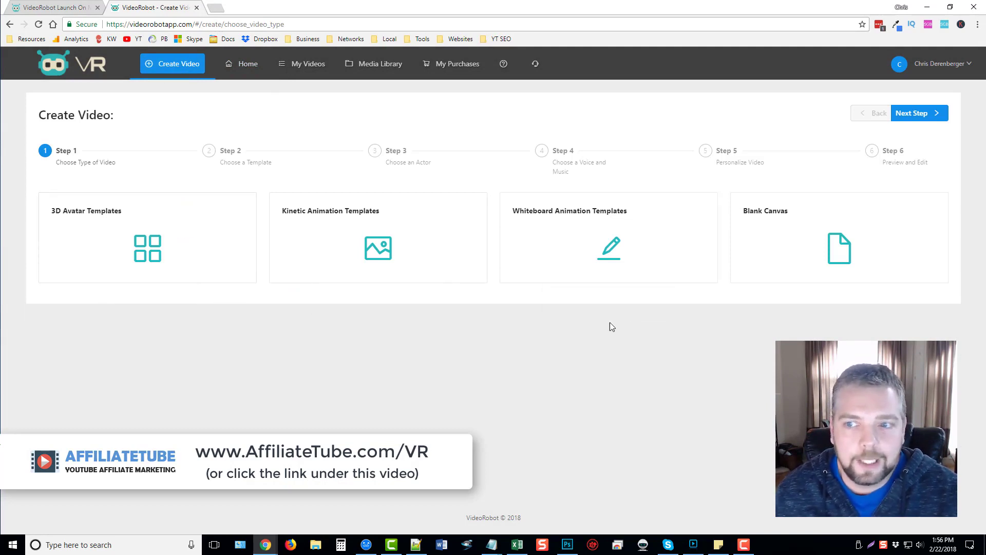
{"action": "left_click", "coordinate": [815, 243]}
{"action": "left_click", "coordinate": [914, 115]}
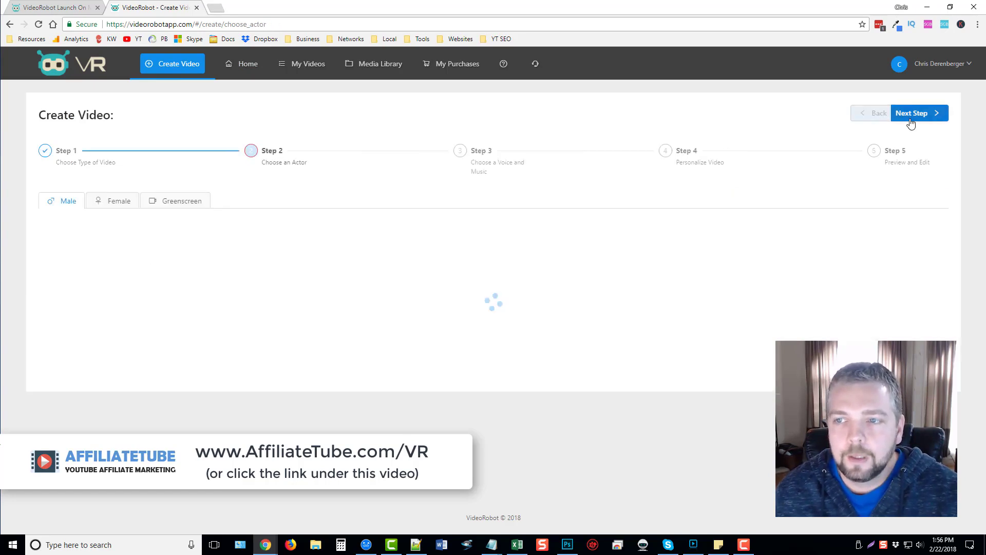
{"action": "scroll", "coordinate": [439, 308], "scroll_direction": "down", "scroll_amount": 2}
{"action": "scroll", "coordinate": [439, 309], "scroll_direction": "up", "scroll_amount": 2}
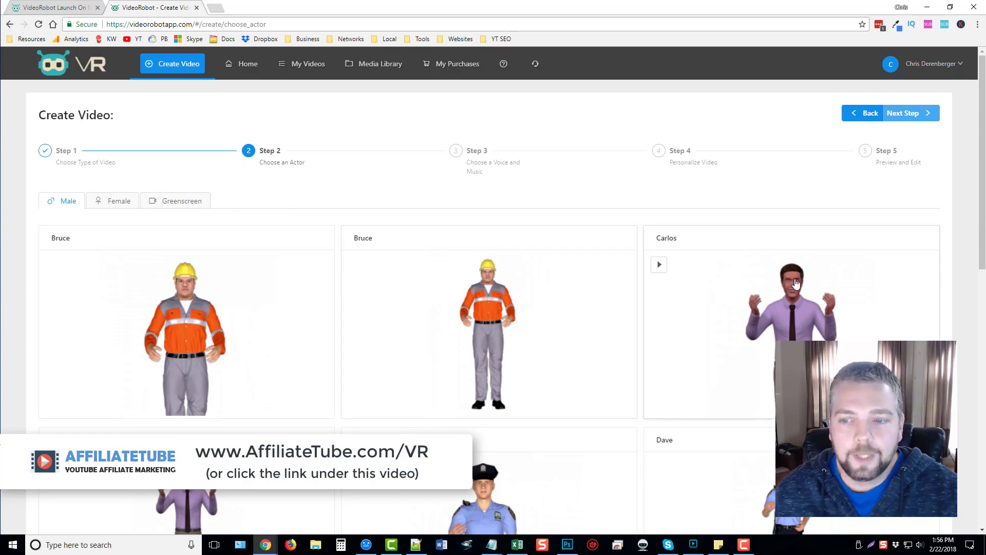
Step: Pick the second Bruce actor, reach the voice and music step, then return Home
{"action": "left_click", "coordinate": [472, 312]}
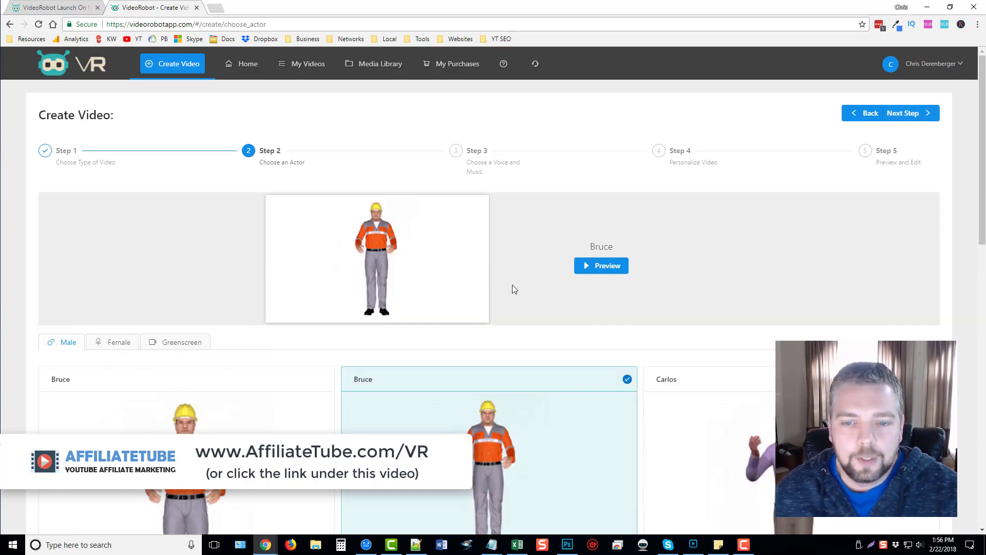
{"action": "left_click", "coordinate": [910, 113]}
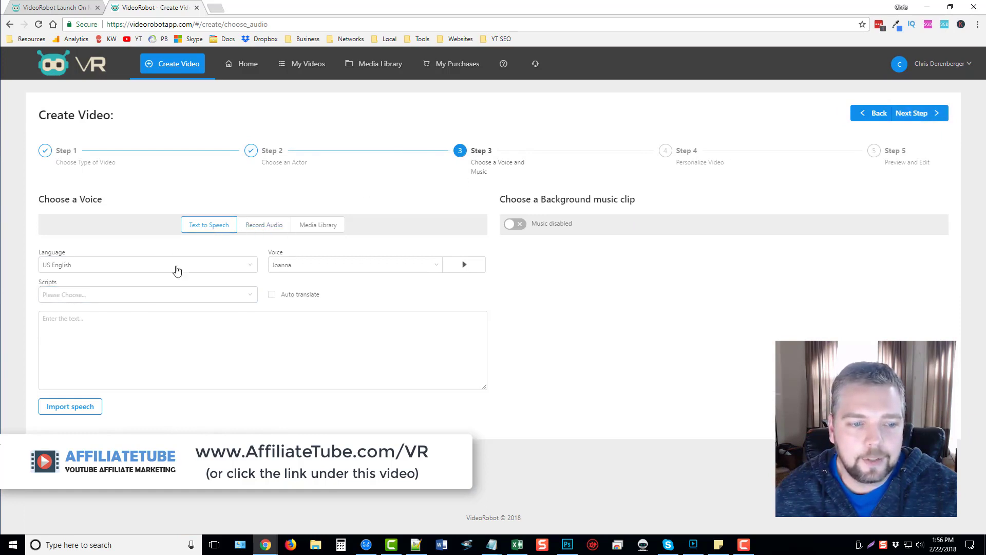
{"action": "left_click", "coordinate": [911, 114]}
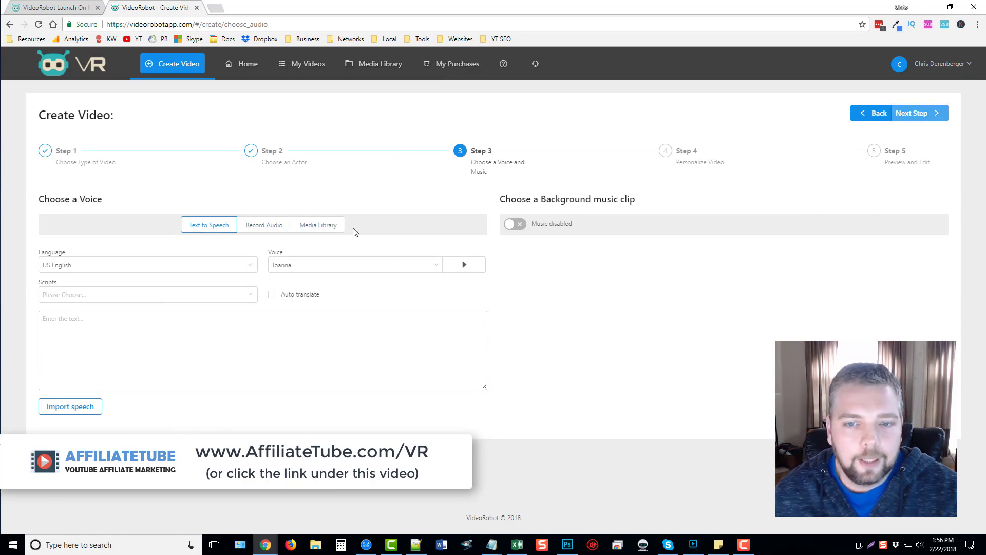
{"action": "left_click", "coordinate": [246, 65]}
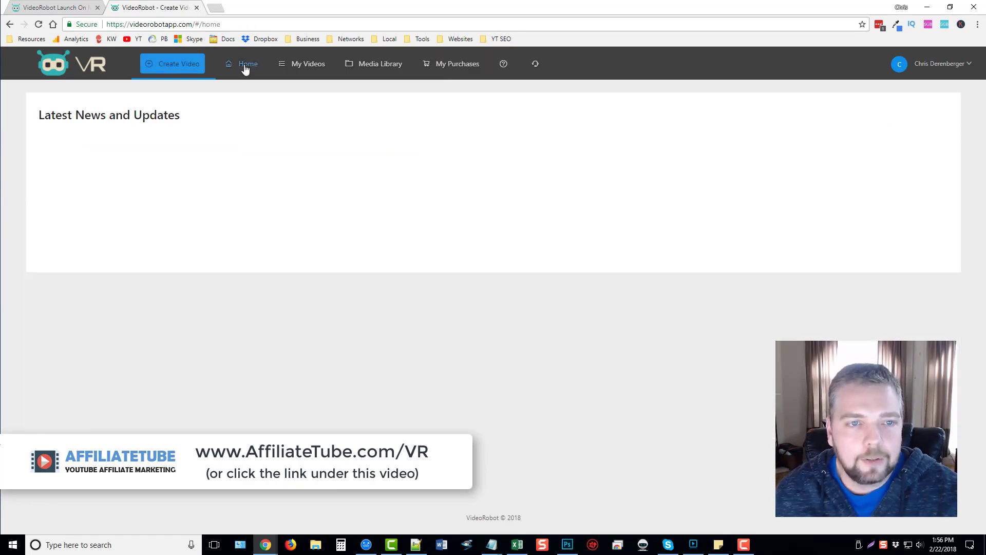
Step: Start a new 3D Avatar Templates video and pick the Bankruptcy Attorney template
{"action": "left_click", "coordinate": [179, 64]}
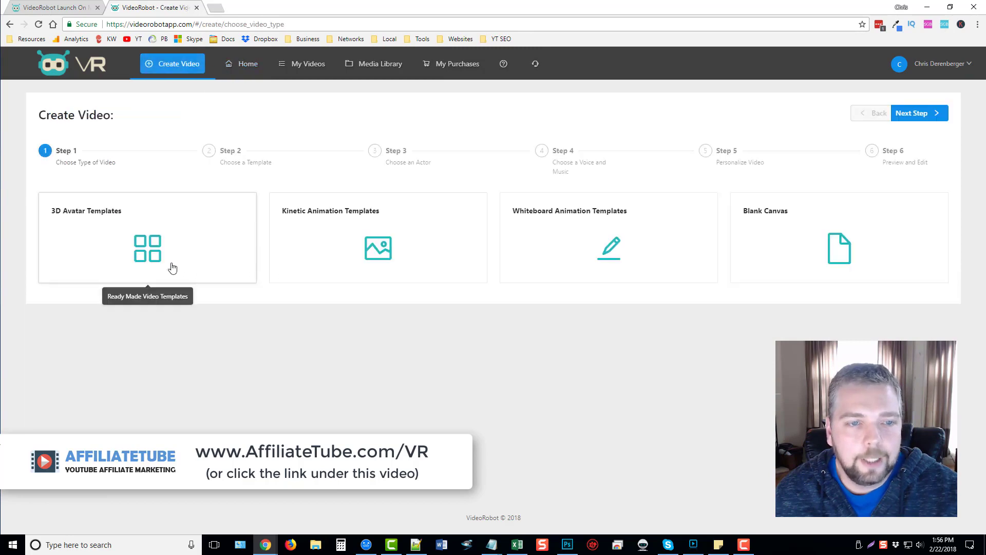
{"action": "left_click", "coordinate": [177, 231]}
{"action": "left_click", "coordinate": [920, 113]}
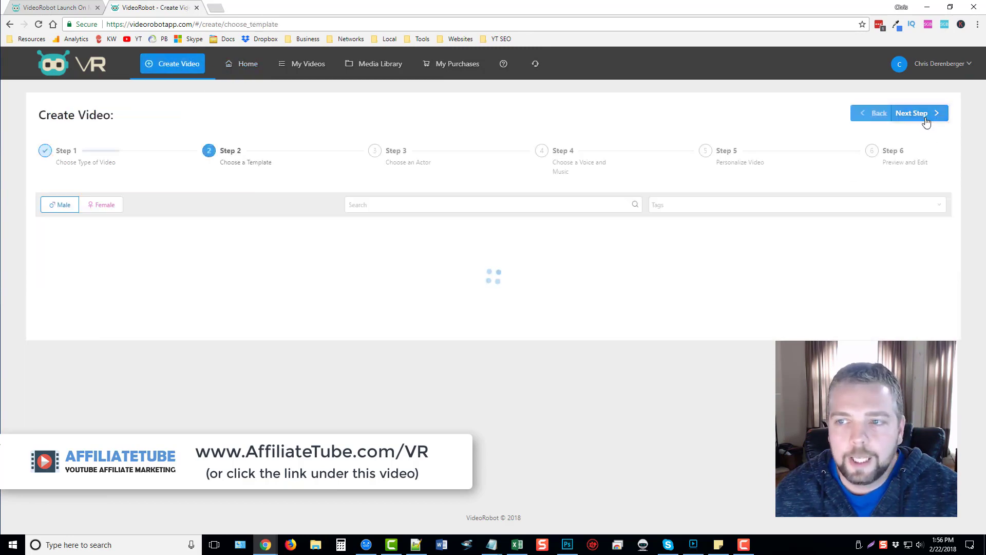
{"action": "left_click", "coordinate": [555, 243]}
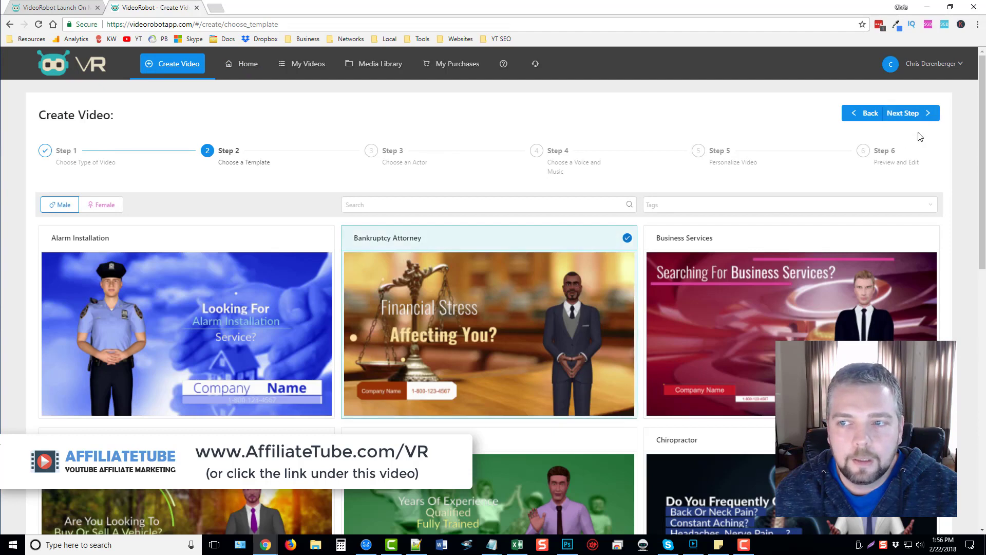
Step: Advance through actor, voice and personalization to the Preview and Edit step
{"action": "left_click", "coordinate": [919, 116]}
{"action": "left_click", "coordinate": [917, 115]}
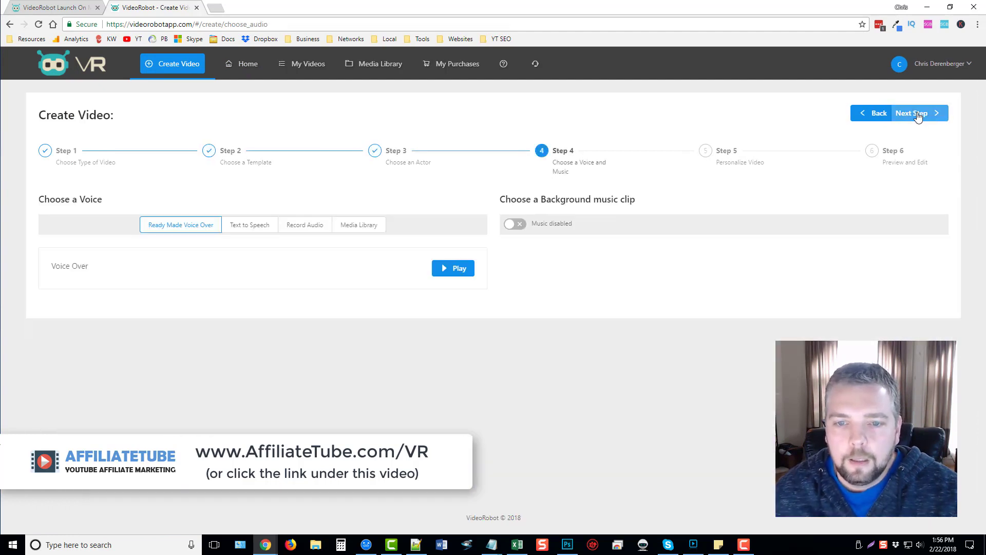
{"action": "left_click", "coordinate": [922, 114]}
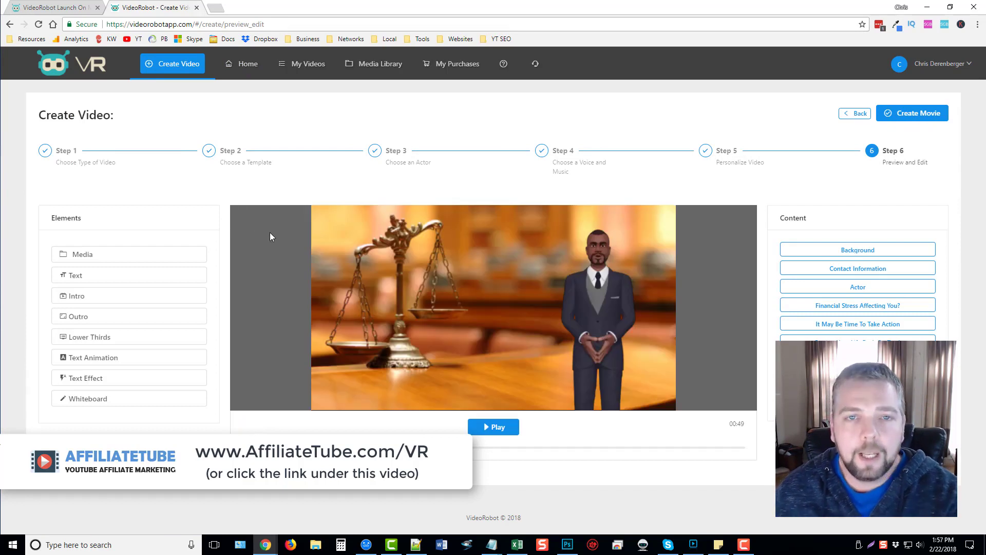
{"action": "left_click", "coordinate": [205, 255]}
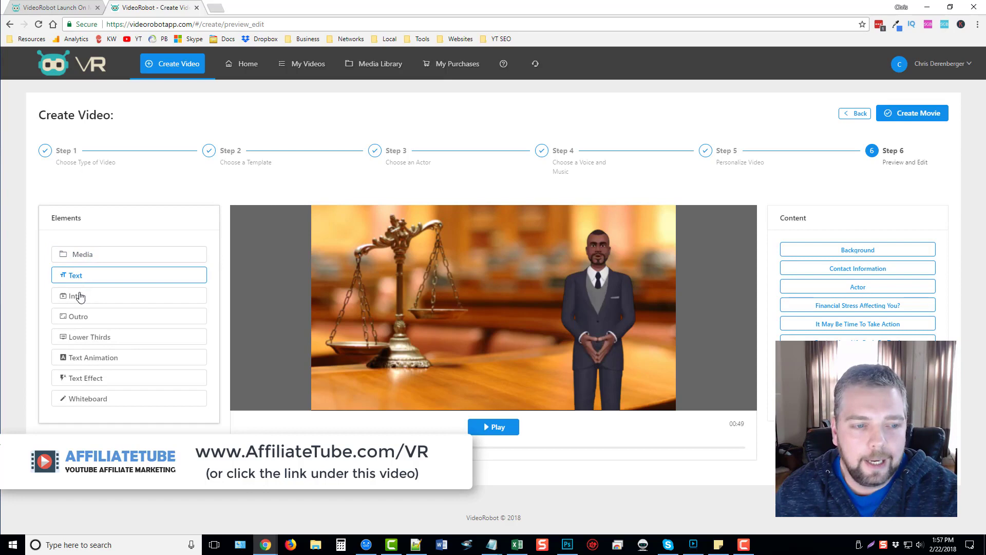
{"action": "left_click", "coordinate": [106, 360]}
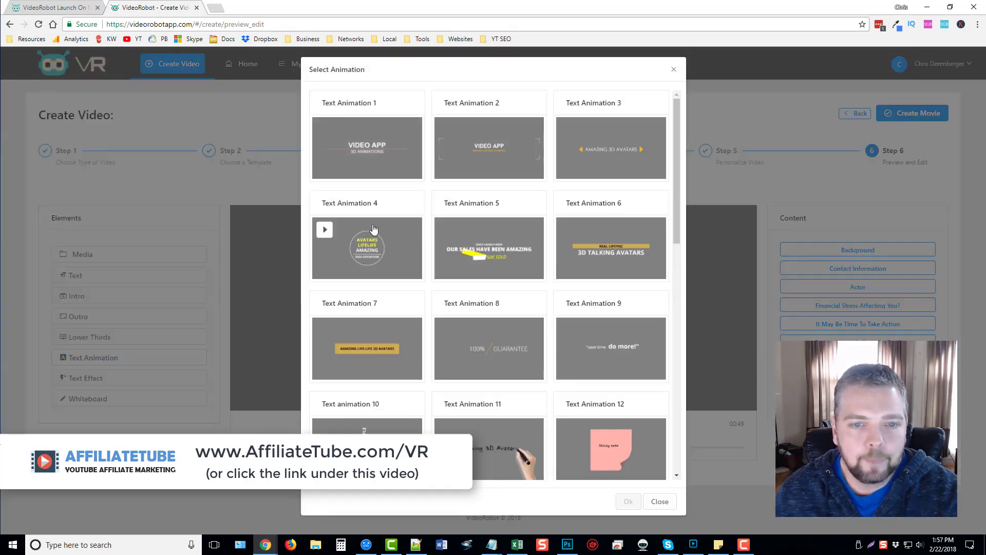
{"action": "mouse_move", "coordinate": [367, 147]}
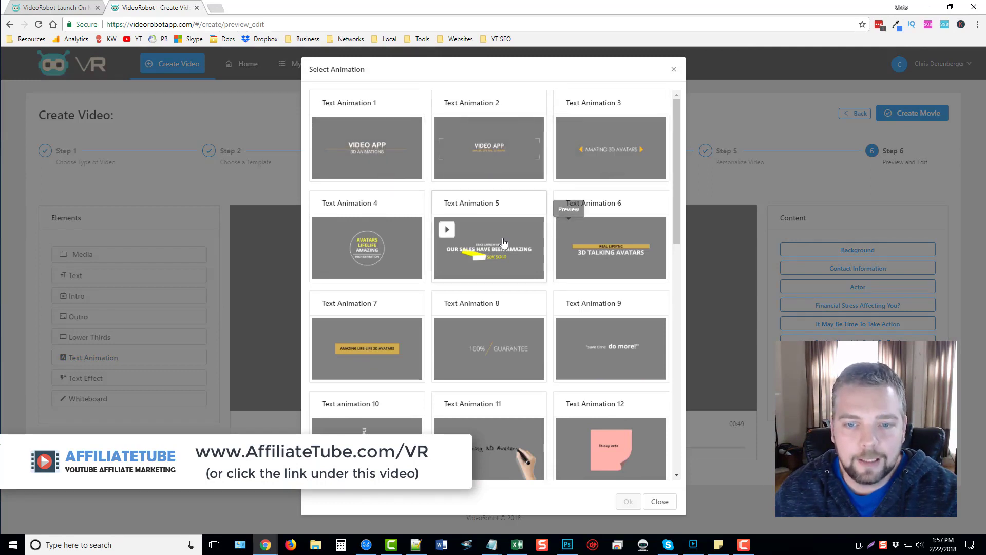
{"action": "scroll", "coordinate": [494, 339], "scroll_direction": "down", "scroll_amount": 3}
{"action": "scroll", "coordinate": [494, 350], "scroll_direction": "down", "scroll_amount": 3}
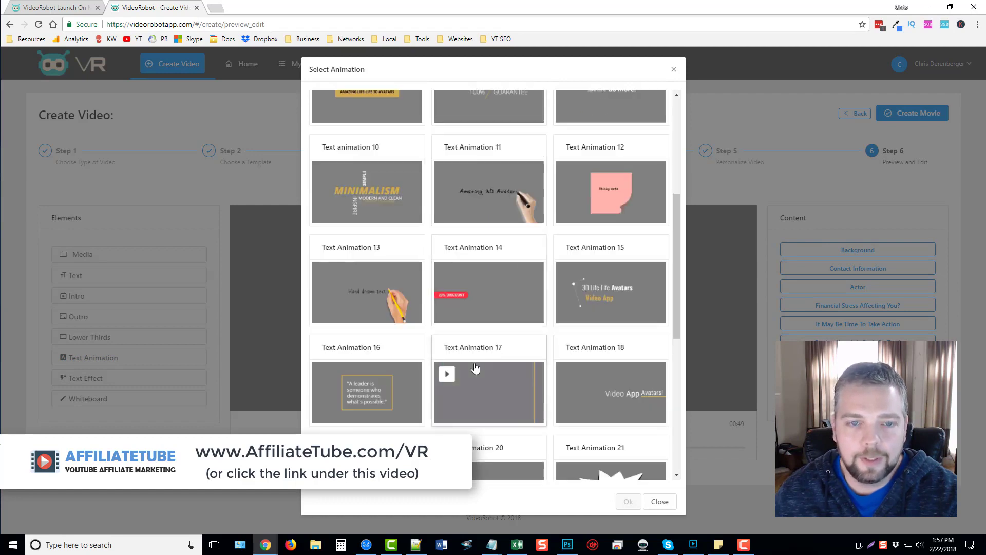
{"action": "scroll", "coordinate": [494, 350], "scroll_direction": "down", "scroll_amount": 2}
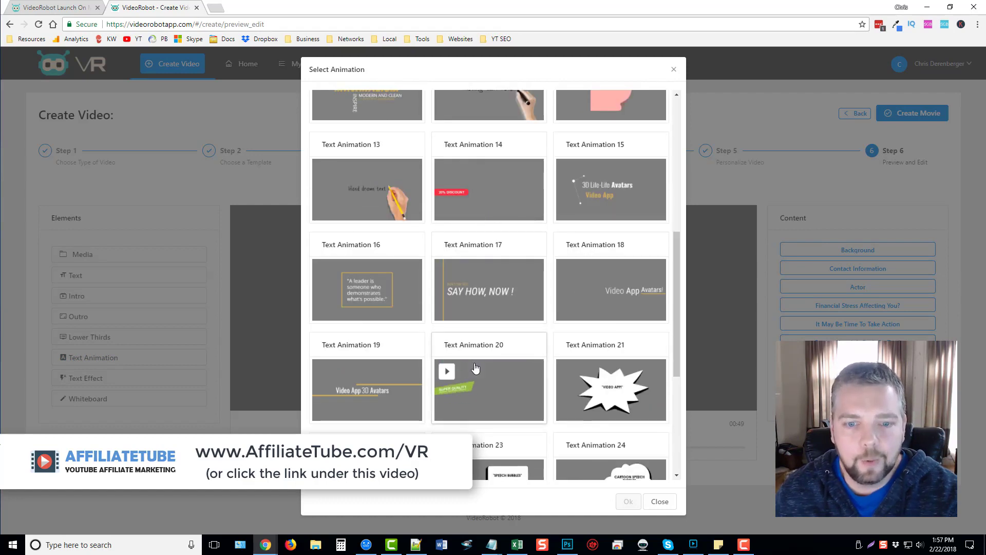
{"action": "scroll", "coordinate": [475, 371], "scroll_direction": "down", "scroll_amount": 2}
{"action": "scroll", "coordinate": [476, 371], "scroll_direction": "down", "scroll_amount": 2}
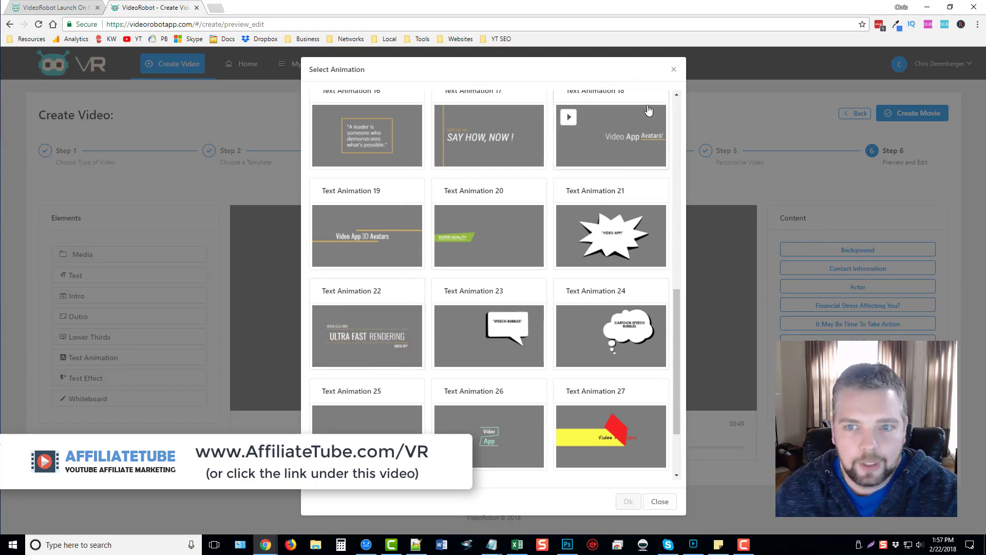
{"action": "left_click", "coordinate": [660, 501]}
{"action": "left_click", "coordinate": [95, 378]}
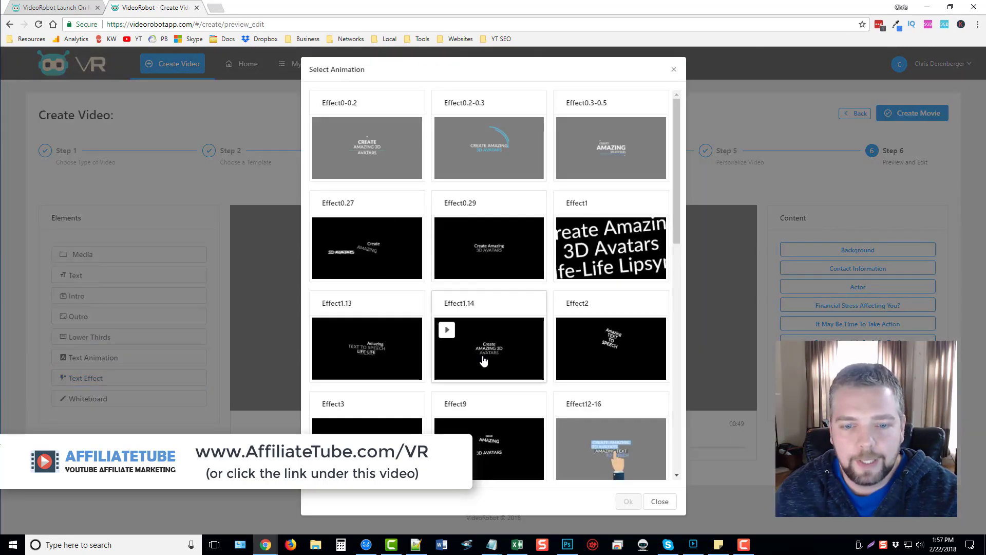
{"action": "scroll", "coordinate": [490, 346], "scroll_direction": "down", "scroll_amount": 1}
{"action": "scroll", "coordinate": [499, 359], "scroll_direction": "down", "scroll_amount": 2}
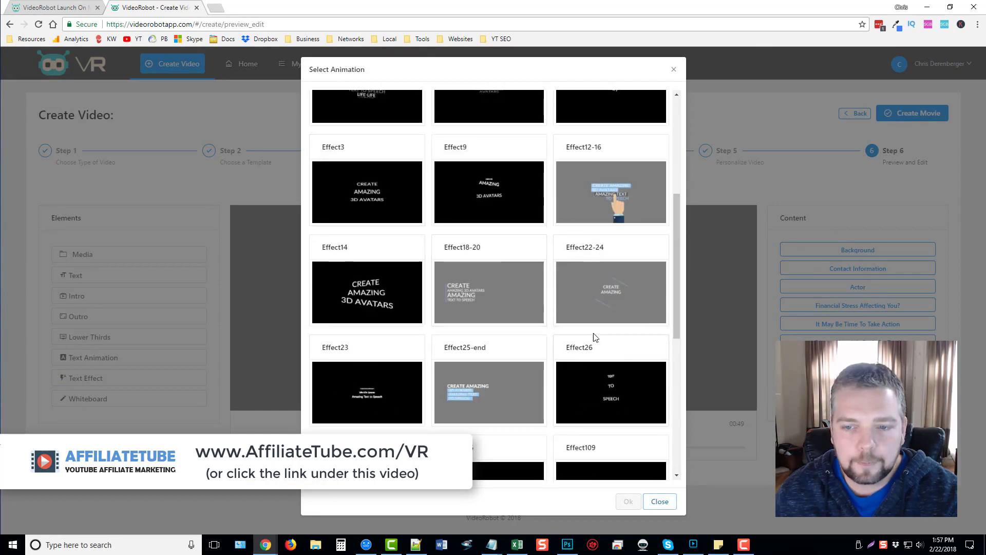
{"action": "scroll", "coordinate": [595, 337], "scroll_direction": "down", "scroll_amount": 3}
{"action": "left_click", "coordinate": [660, 501]}
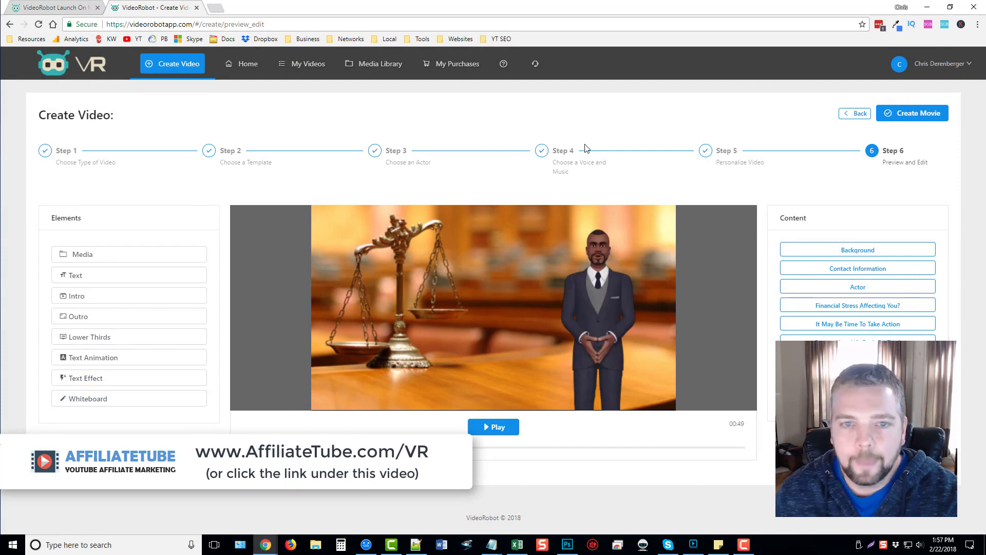
{"action": "left_click", "coordinate": [239, 66]}
Step: Confirm discarding the edited video to land on the home page
{"action": "left_click", "coordinate": [556, 171]}
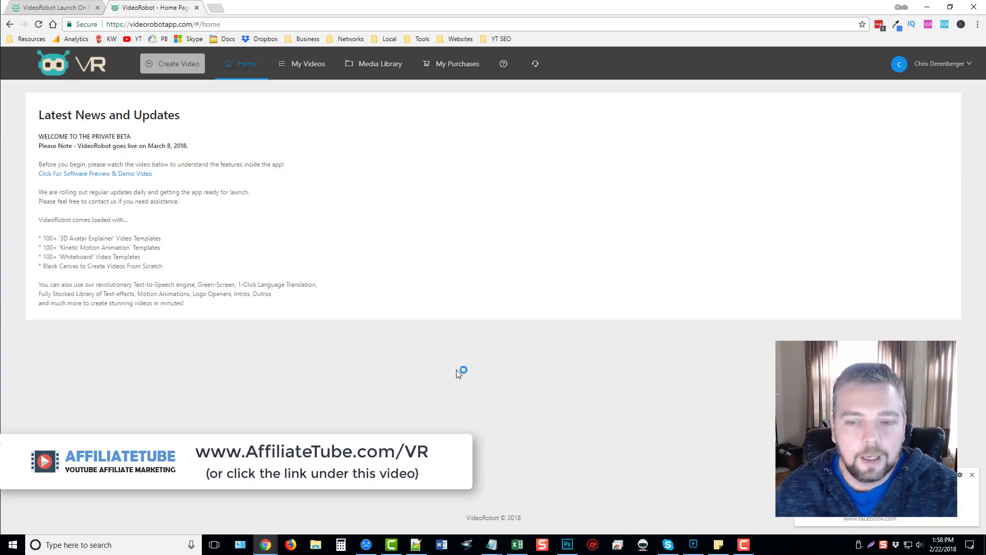
Step: Close the bottom-right notification popup, leaving the home page news and updates visible
{"action": "left_click", "coordinate": [973, 476]}
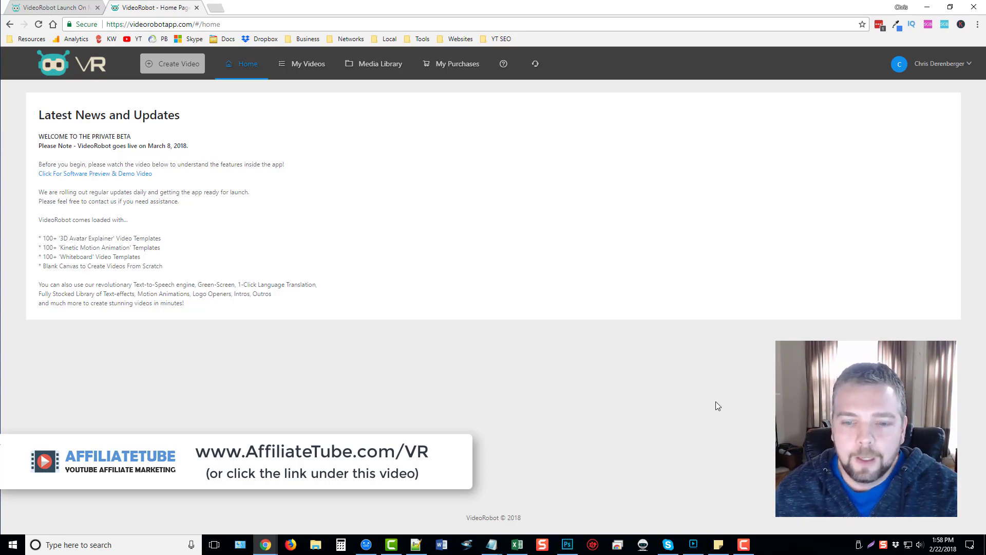